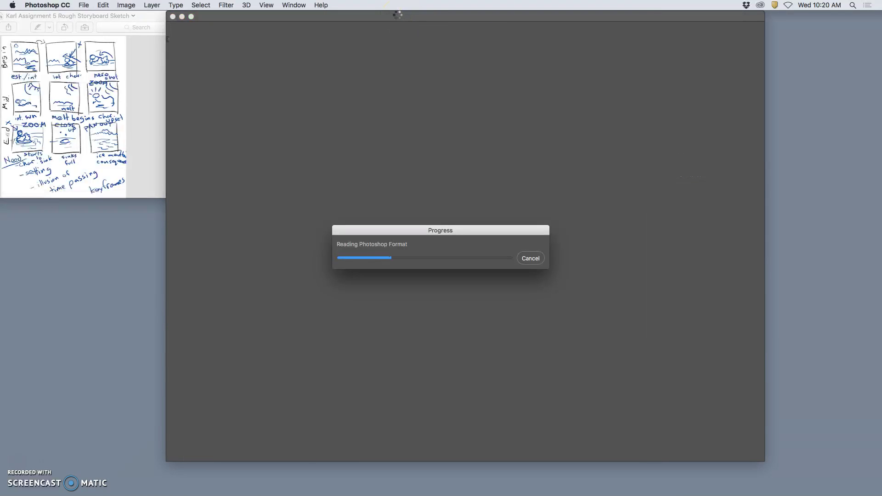
- Open the Assign 5 STAGE.psd animation file in Photoshop from the assignment folder
{"action": "key", "text": "ctrl+Up"}
{"action": "left_click", "coordinate": [335, 309]}
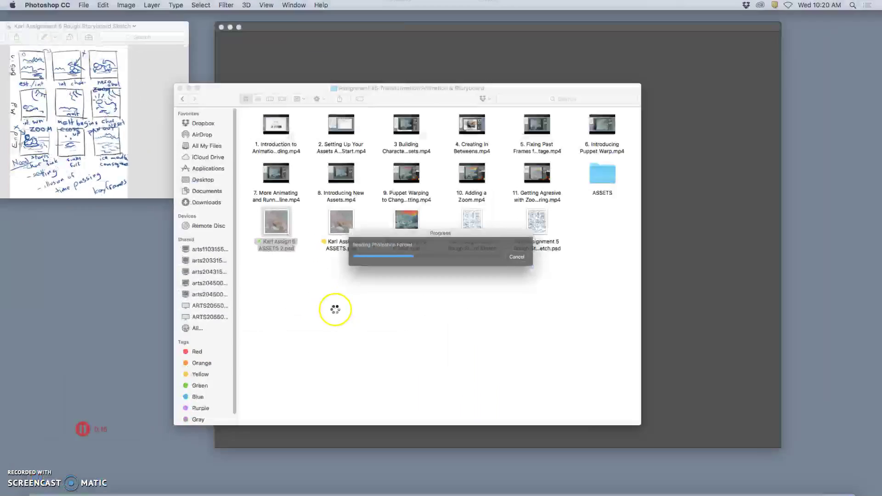
{"action": "left_click", "coordinate": [423, 207]}
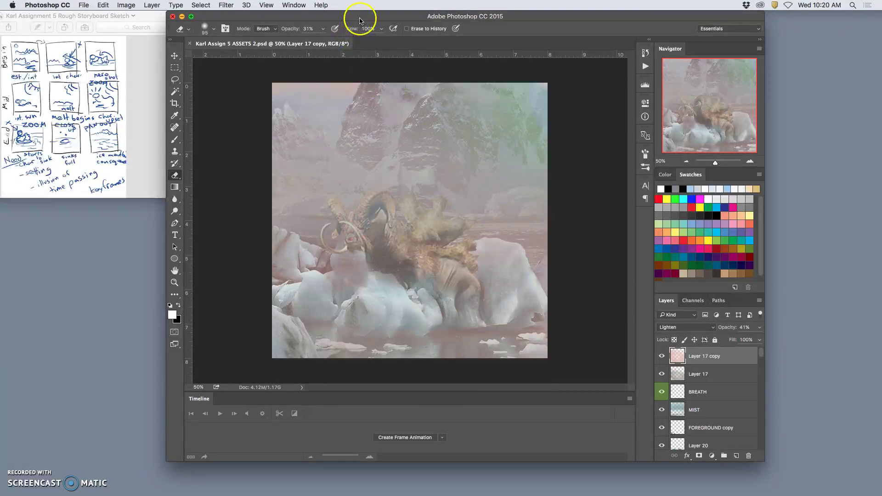
{"action": "left_click_drag", "start_coordinate": [360, 20], "coordinate": [547, 49]}
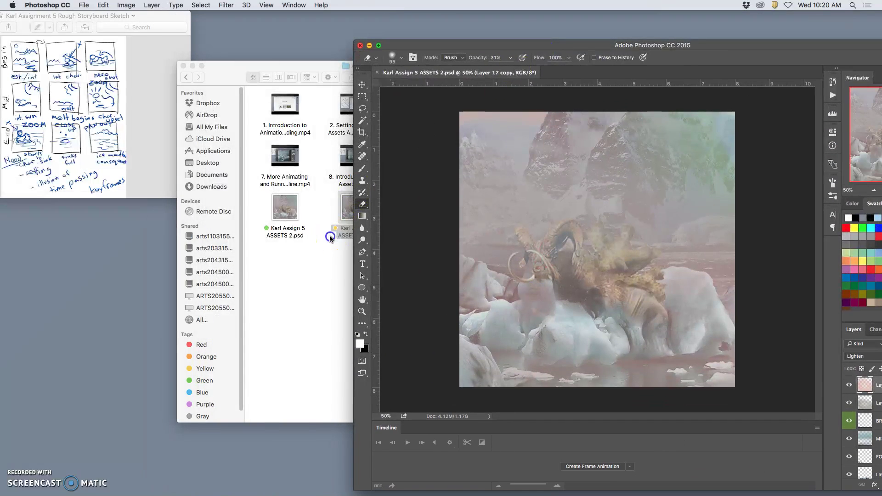
{"action": "left_click", "coordinate": [354, 209]}
{"action": "left_click_drag", "start_coordinate": [425, 219], "coordinate": [326, 4]}
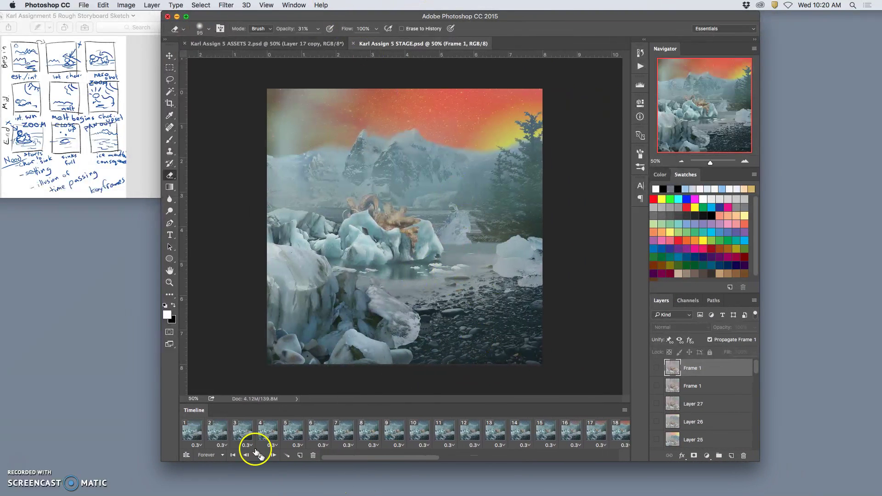
- Review the frames in the timeline and play the animation, stopping it at frame 10
{"action": "scroll", "coordinate": [341, 439], "scroll_direction": "right", "scroll_amount": 15}
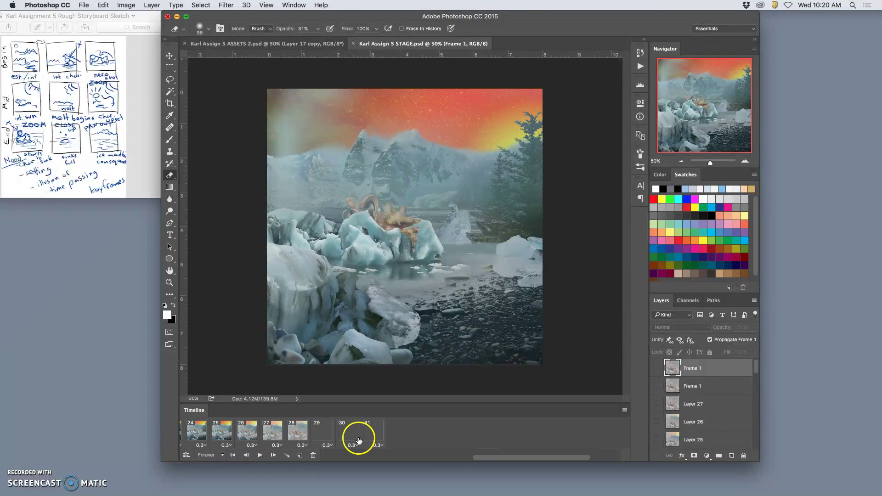
{"action": "scroll", "coordinate": [358, 438], "scroll_direction": "left", "scroll_amount": 15}
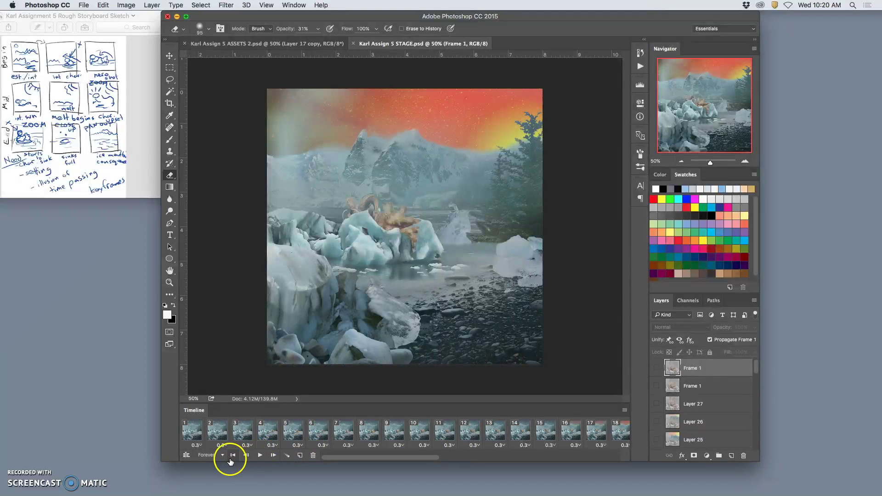
{"action": "left_click", "coordinate": [260, 456]}
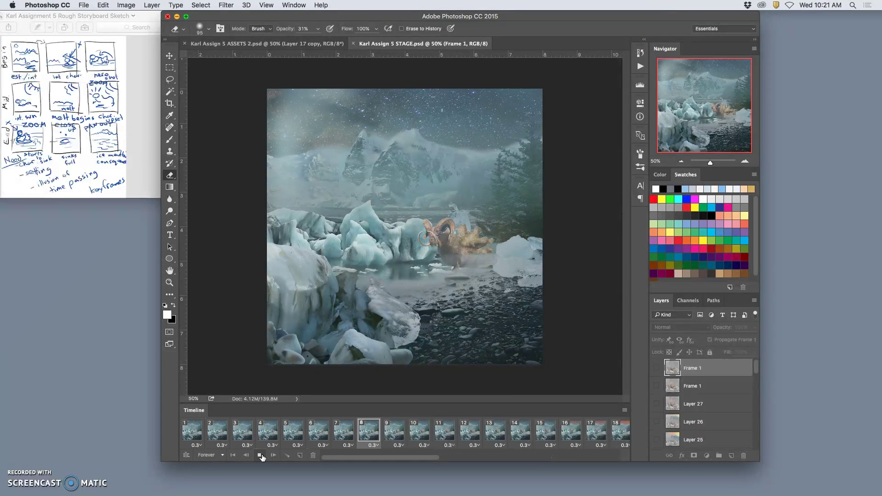
{"action": "left_click", "coordinate": [260, 455]}
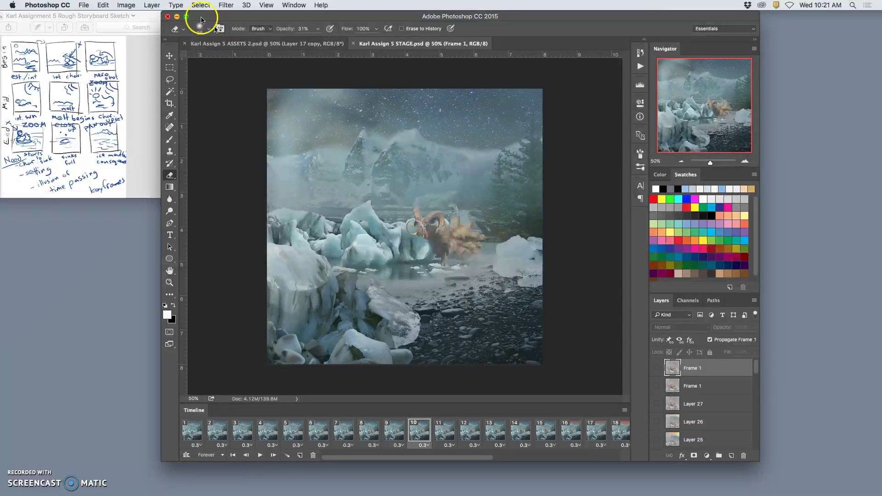
- Start a Save for Web (Legacy) export of the animation with GIF as the file format
{"action": "left_click", "coordinate": [85, 5]}
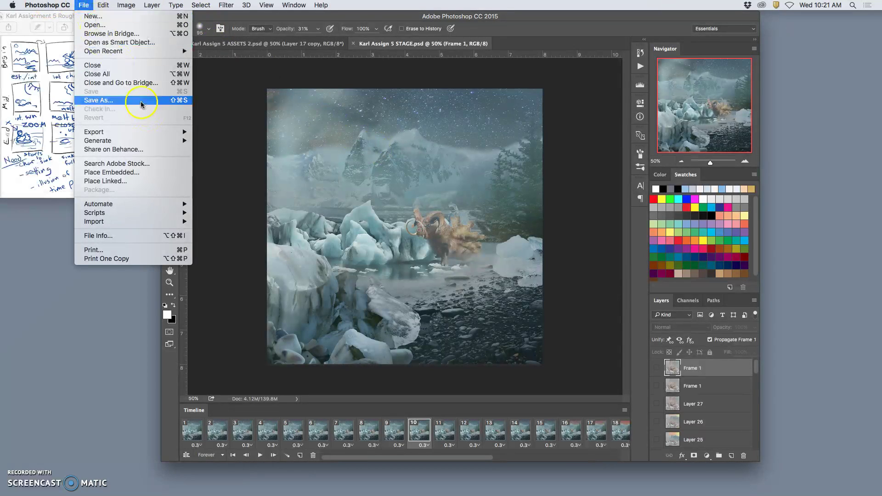
{"action": "mouse_move", "coordinate": [131, 134]}
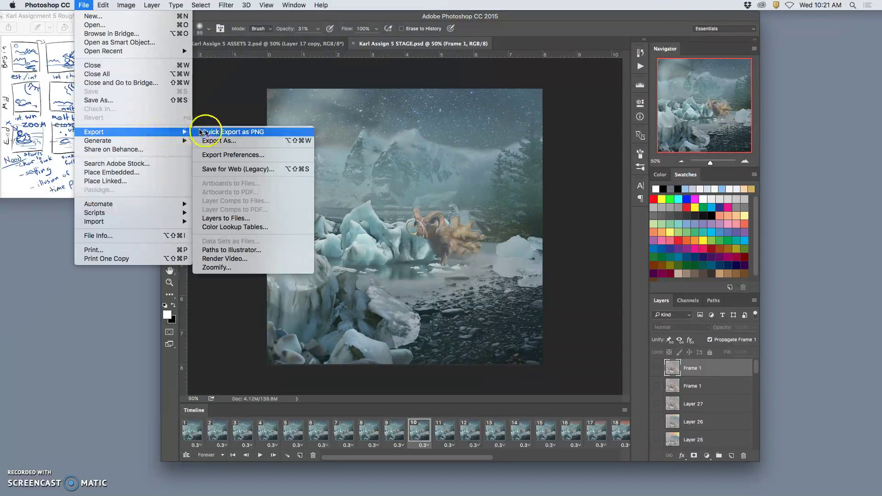
{"action": "left_click", "coordinate": [235, 173]}
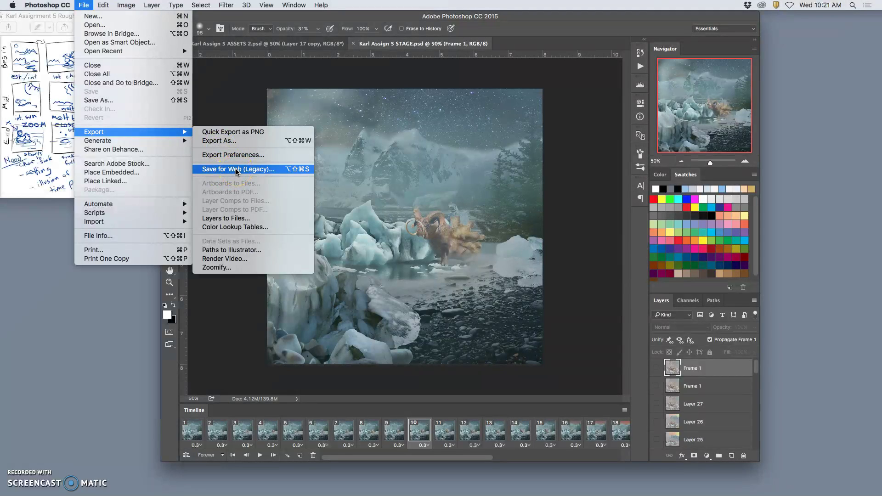
{"action": "left_click", "coordinate": [238, 170]}
{"action": "left_click", "coordinate": [238, 170]}
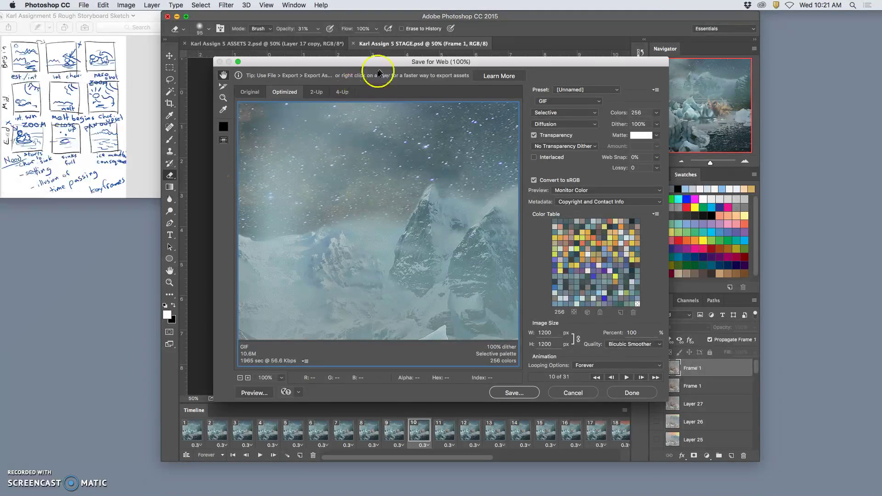
{"action": "left_click_drag", "start_coordinate": [384, 61], "coordinate": [533, 36]}
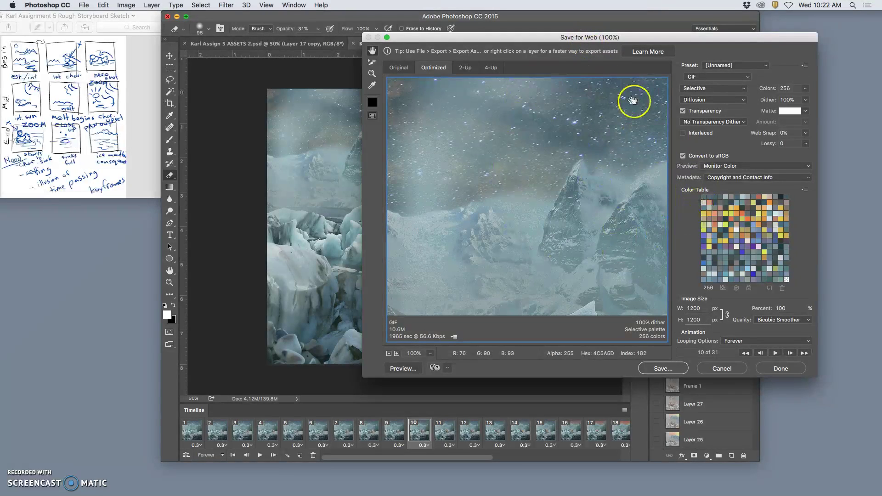
{"action": "left_click", "coordinate": [704, 77]}
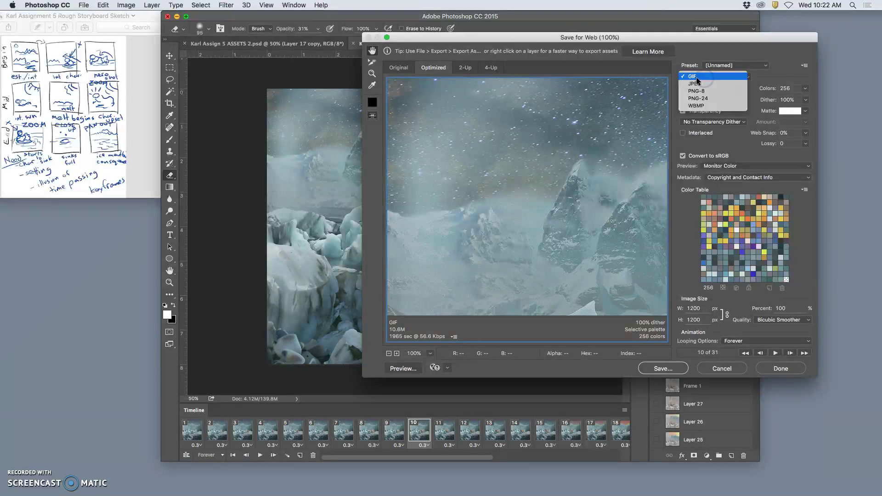
{"action": "left_click", "coordinate": [696, 78]}
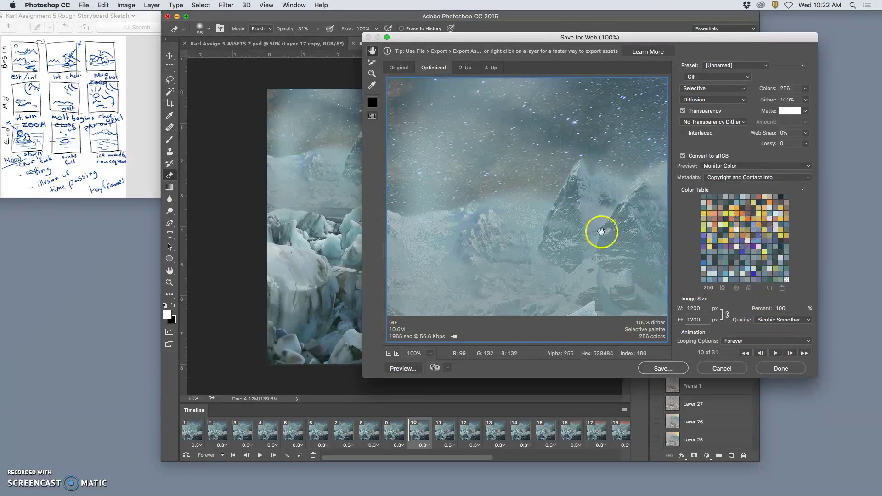
- Play the animation in the 33.3% export preview and save the GIF to the Desktop under the suggested file name
{"action": "left_click", "coordinate": [389, 353]}
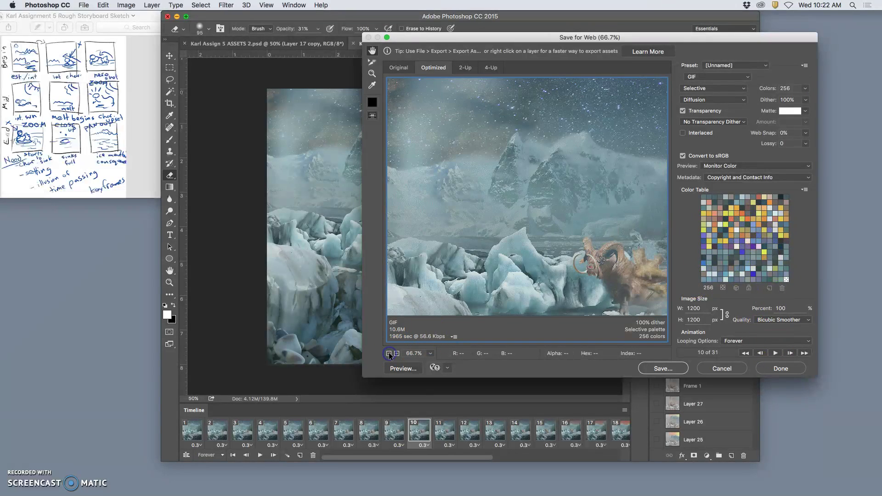
{"action": "left_click", "coordinate": [388, 354]}
{"action": "left_click", "coordinate": [389, 354]}
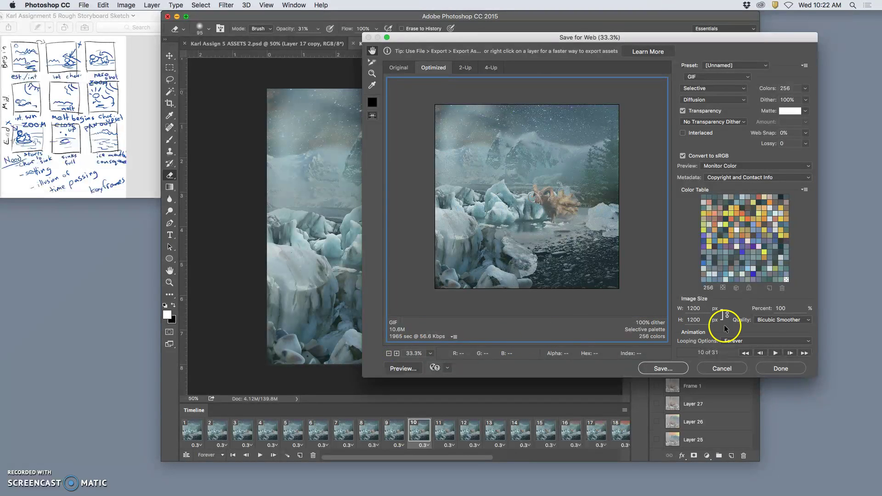
{"action": "left_click", "coordinate": [778, 351]}
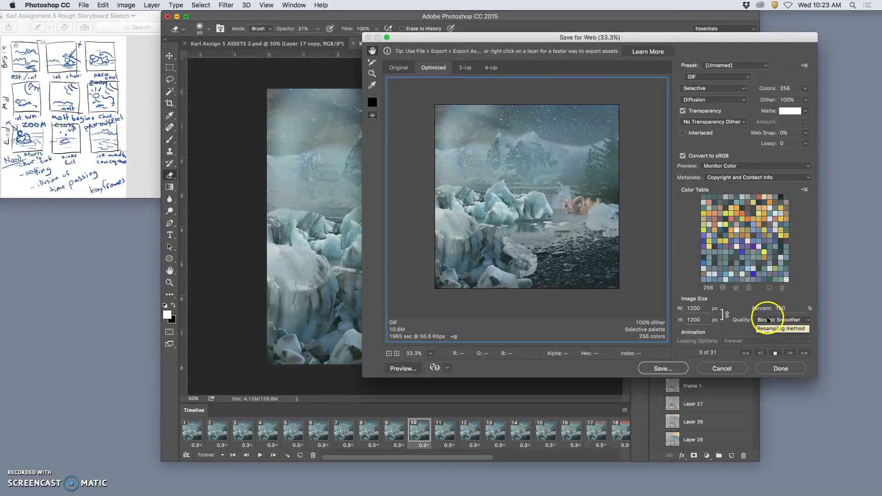
{"action": "left_click", "coordinate": [664, 368]}
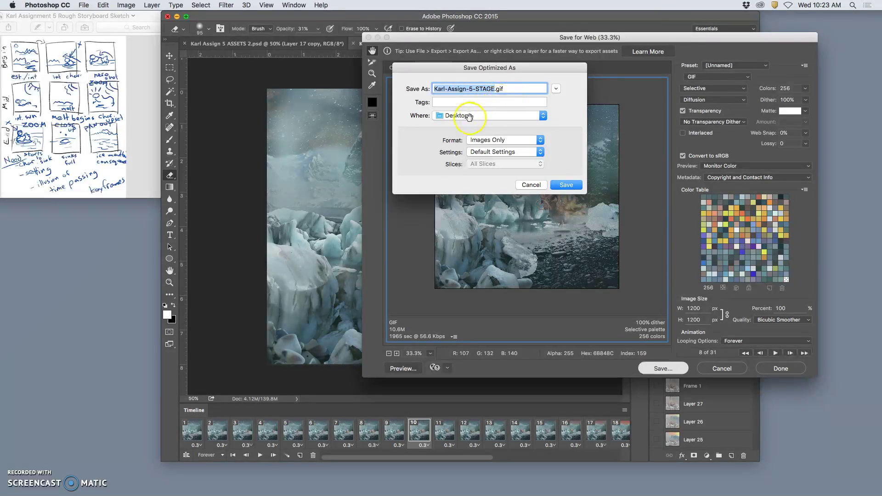
{"action": "left_click", "coordinate": [566, 185]}
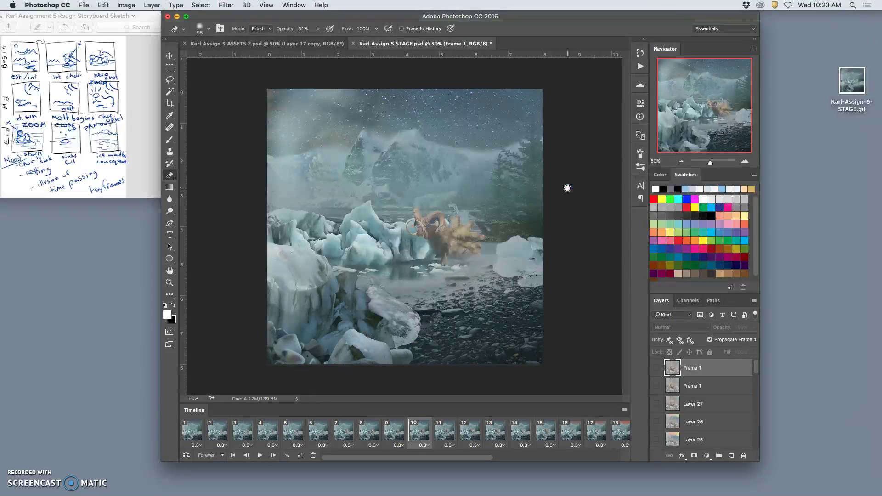
- Check the file information of the exported GIF on the Desktop, including its size, and close the information window
{"action": "left_click", "coordinate": [848, 145]}
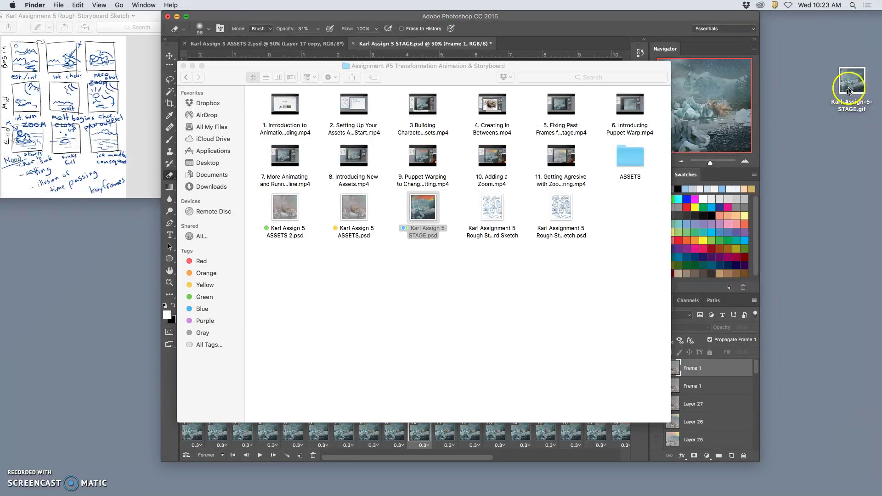
{"action": "right_click", "coordinate": [851, 81]}
{"action": "left_click", "coordinate": [790, 141]}
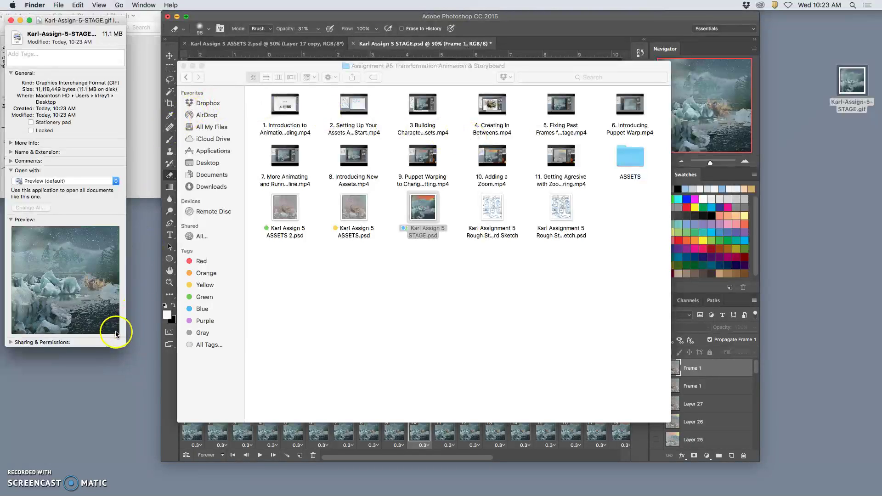
{"action": "left_click_drag", "start_coordinate": [126, 346], "coordinate": [351, 387]}
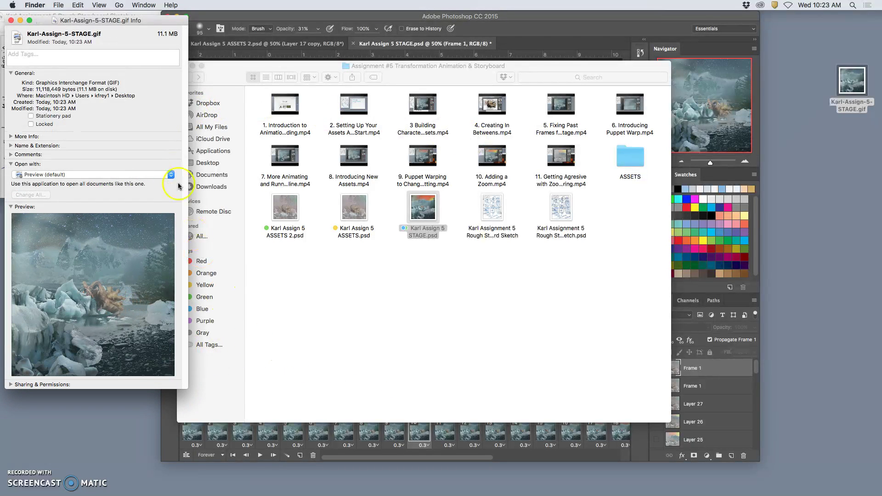
{"action": "left_click", "coordinate": [11, 21]}
- Open the exported GIF in Preview and step through its frames one by one to frame 31
{"action": "left_click", "coordinate": [850, 80]}
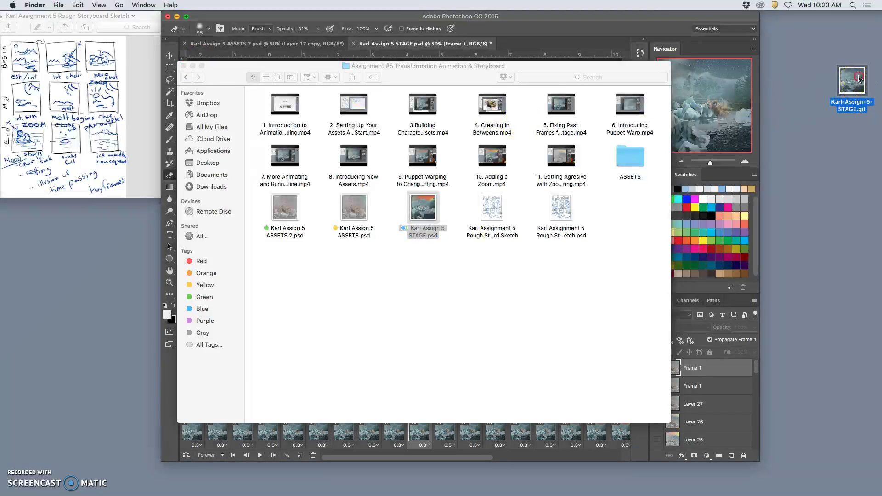
{"action": "right_click", "coordinate": [849, 73]}
{"action": "left_click", "coordinate": [847, 73]}
{"action": "double_click", "coordinate": [847, 74]}
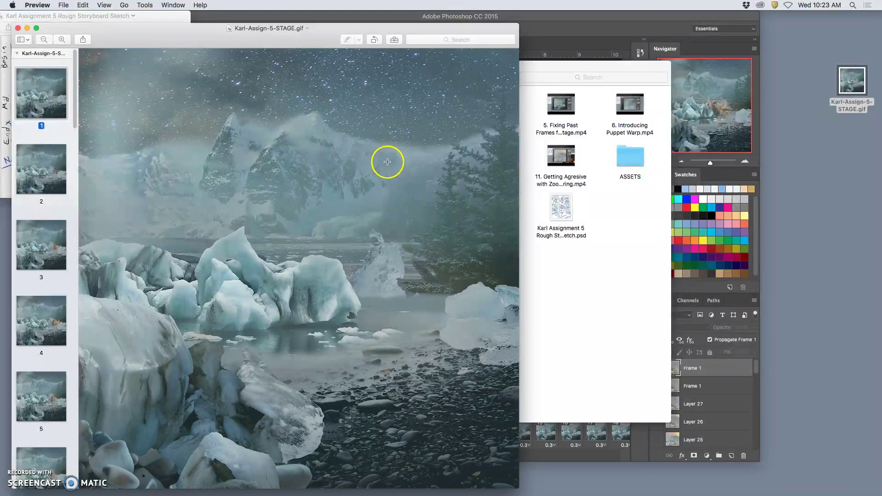
{"action": "key", "text": "Down"}
{"action": "key", "text": "Down"}
{"action": "key", "text": "Down"}
{"action": "key", "text": "Down"}
{"action": "key", "text": "Down"}
{"action": "key", "text": "Down"}
{"action": "key", "text": "Down"}
{"action": "key", "text": "Down"}
{"action": "key", "text": "Down"}
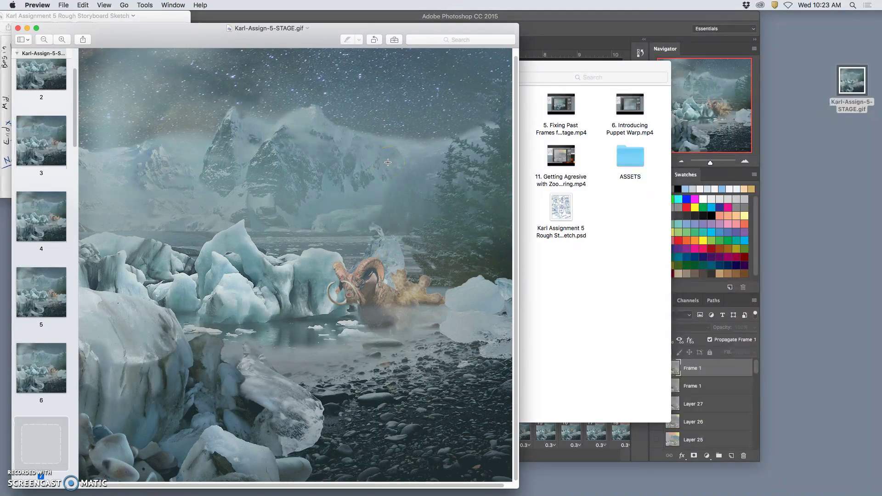
{"action": "key", "text": "Down"}
{"action": "key", "text": "Down"}
{"action": "key", "text": "Down"}
{"action": "key", "text": "Down"}
{"action": "key", "text": "Down"}
{"action": "key", "text": "Down"}
{"action": "key", "text": "Down"}
{"action": "key", "text": "Down"}
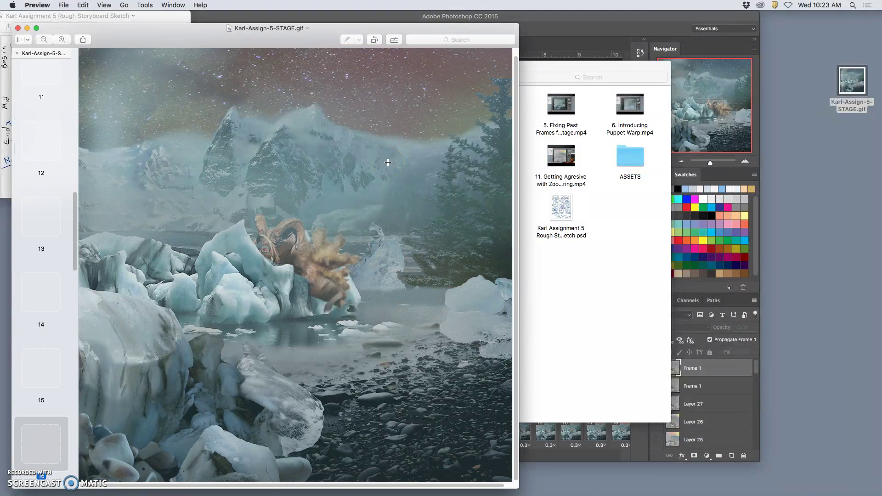
{"action": "key", "text": "Down"}
{"action": "key", "text": "Down"}
{"action": "key", "text": "Down"}
{"action": "key", "text": "Down"}
{"action": "key", "text": "Down"}
{"action": "key", "text": "Down"}
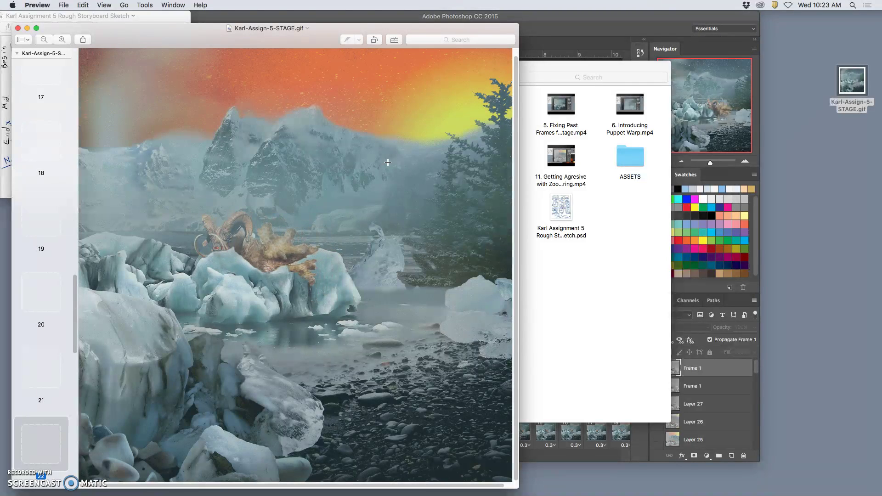
{"action": "key", "text": "Down"}
{"action": "key", "text": "Down"}
{"action": "key", "text": "Down"}
{"action": "key", "text": "Down"}
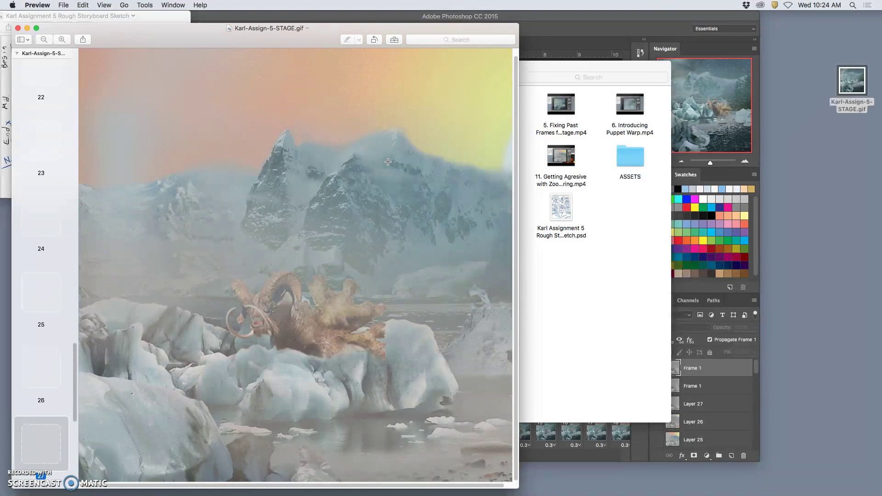
{"action": "key", "text": "Down"}
{"action": "key", "text": "Down"}
{"action": "key", "text": "Down"}
- Examine the image quality of the GIF's last frame up close in Preview and close its window
{"action": "key", "text": "super+Tab"}
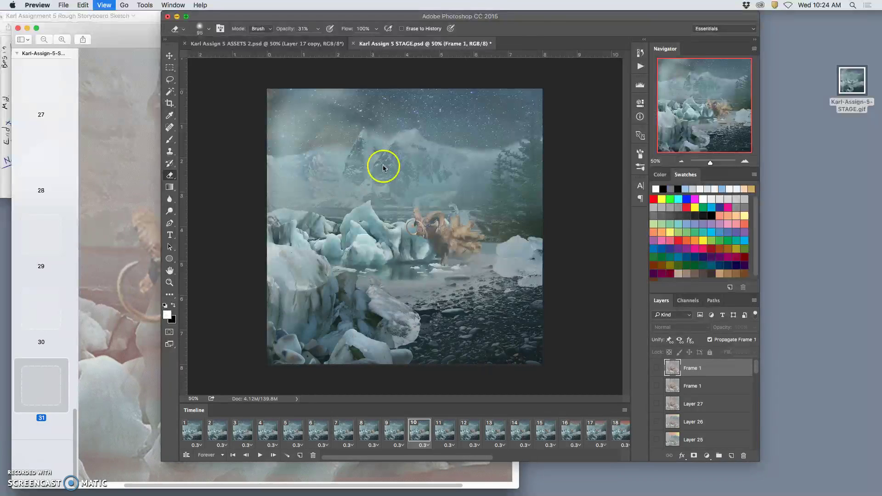
{"action": "left_click", "coordinate": [118, 191]}
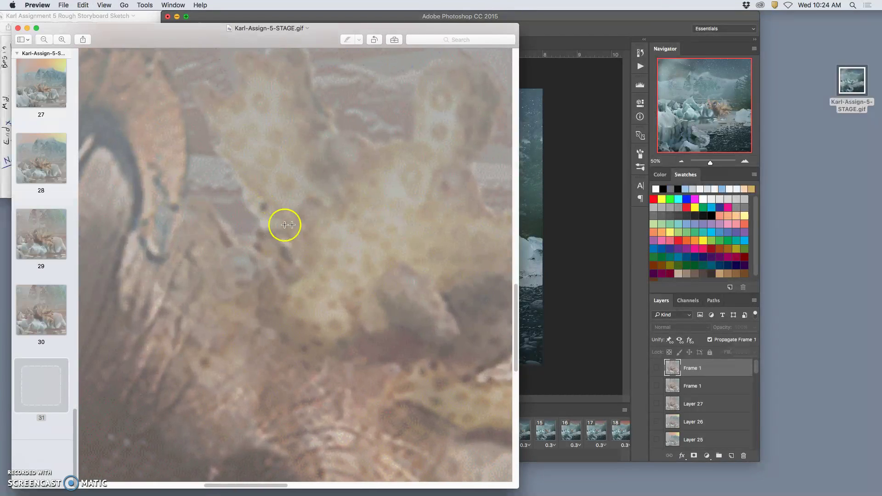
{"action": "scroll", "coordinate": [299, 197], "scroll_direction": "right", "scroll_amount": 5}
{"action": "scroll", "coordinate": [299, 156], "scroll_direction": "up", "scroll_amount": 5}
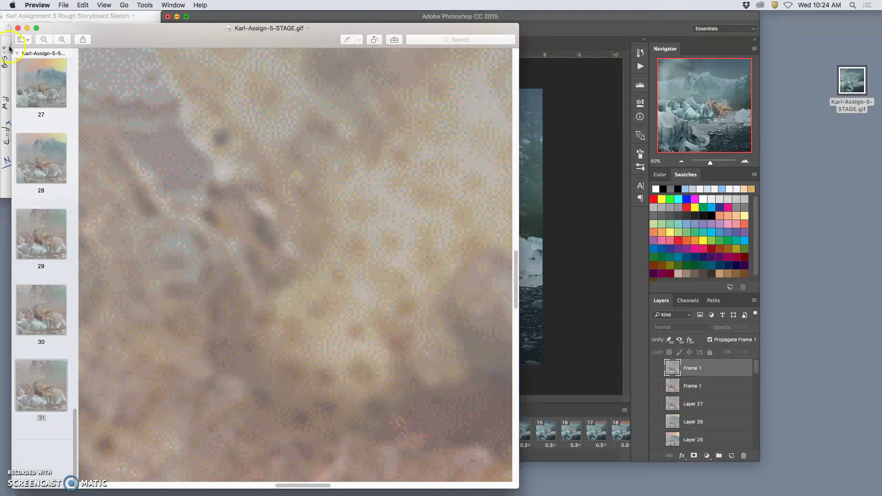
{"action": "left_click", "coordinate": [18, 28]}
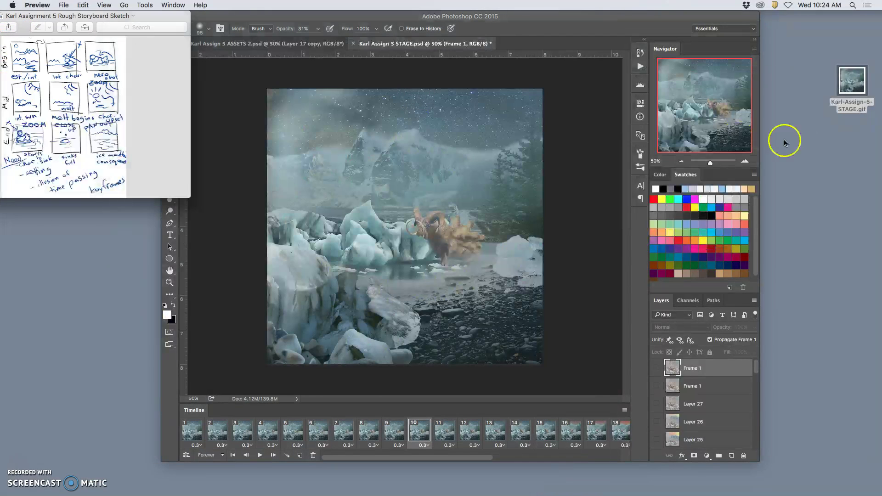
- Open the exported GIF from the Desktop in Google Chrome to watch it play as an animation
{"action": "right_click", "coordinate": [848, 92]}
{"action": "mouse_move", "coordinate": [845, 100]}
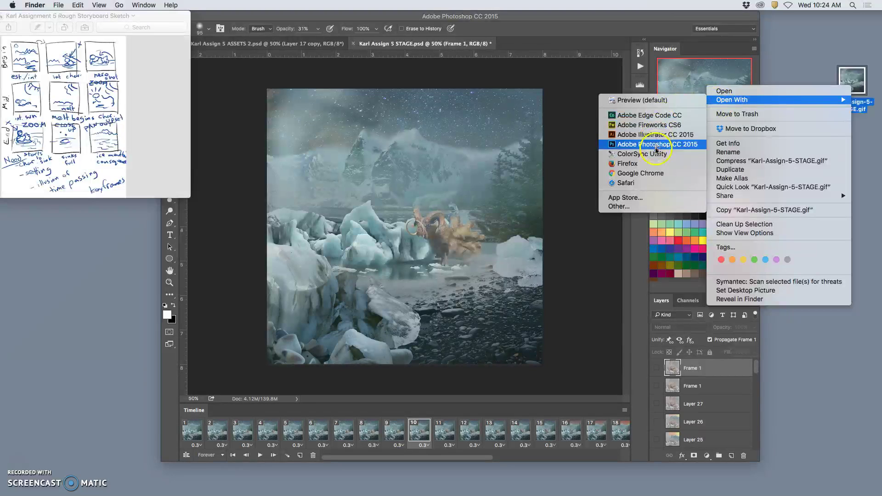
{"action": "left_click", "coordinate": [652, 178]}
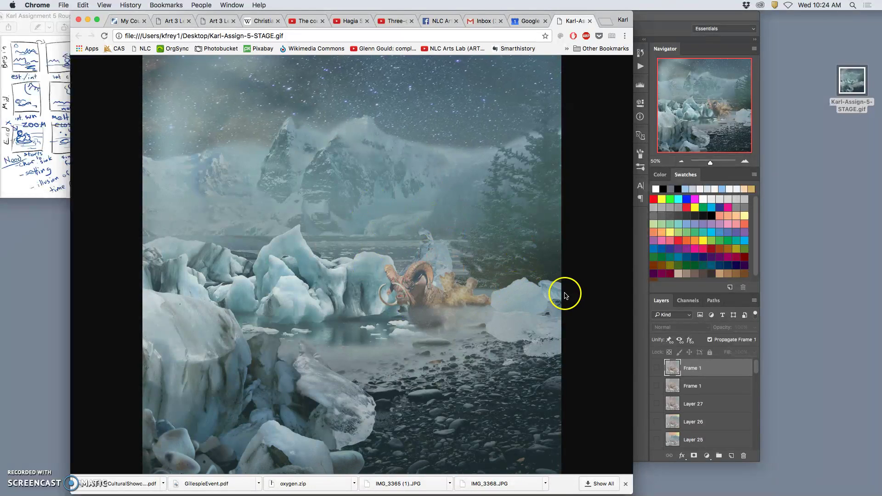
- Zoom out the GIF in Chrome to watch the whole animation and compare it with the storyboard sketch in Preview
{"action": "key", "text": "super+minus"}
{"action": "key", "text": "super+minus"}
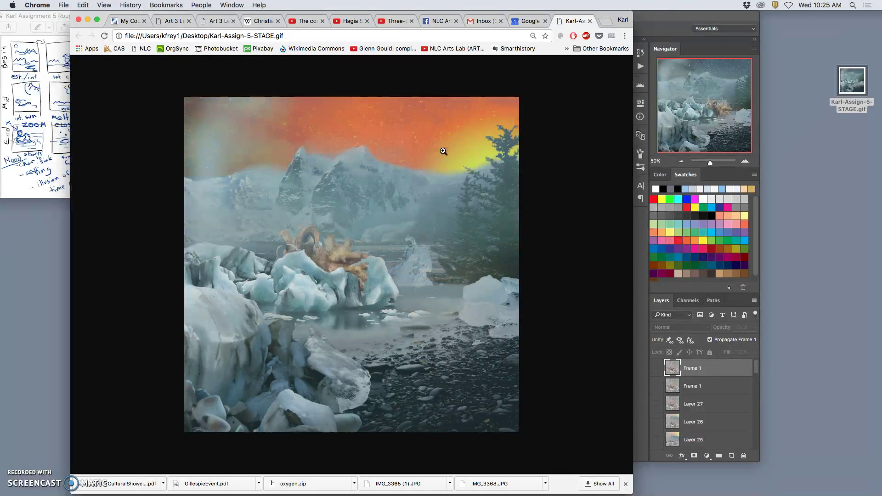
{"action": "left_click", "coordinate": [60, 131]}
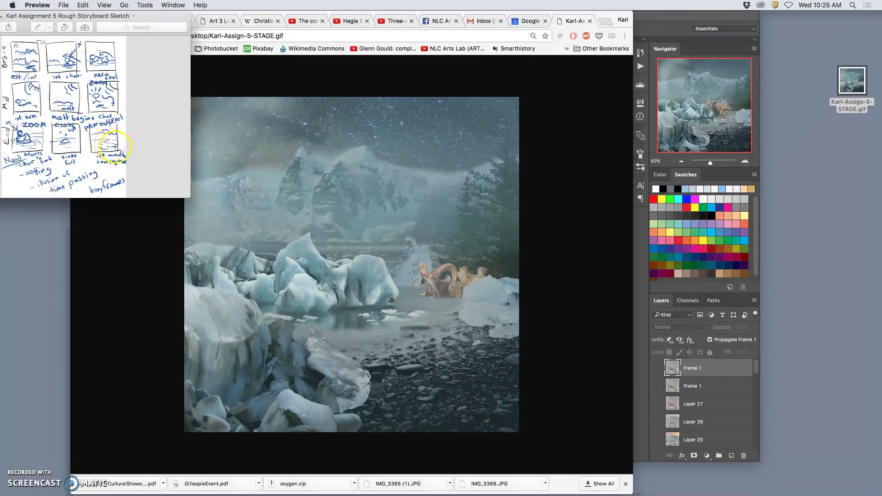
{"action": "left_click", "coordinate": [168, 278]}
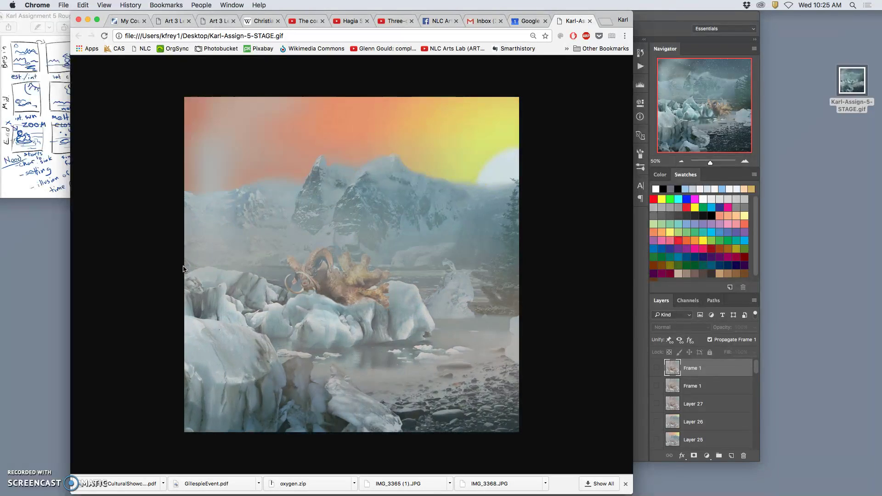
{"action": "left_click", "coordinate": [216, 225]}
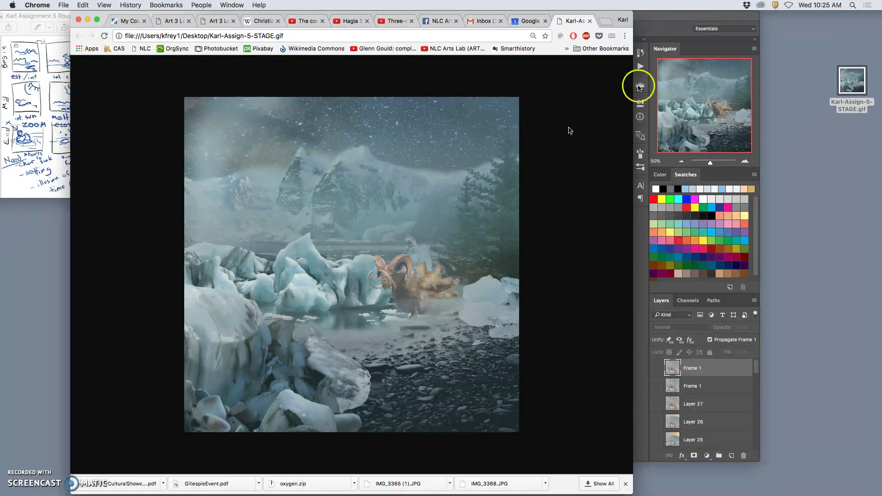
- Reposition the GIF file on the Desktop, minimize the Chrome window and switch back to Photoshop
{"action": "left_click", "coordinate": [840, 74]}
{"action": "left_click_drag", "start_coordinate": [843, 77], "coordinate": [813, 48]}
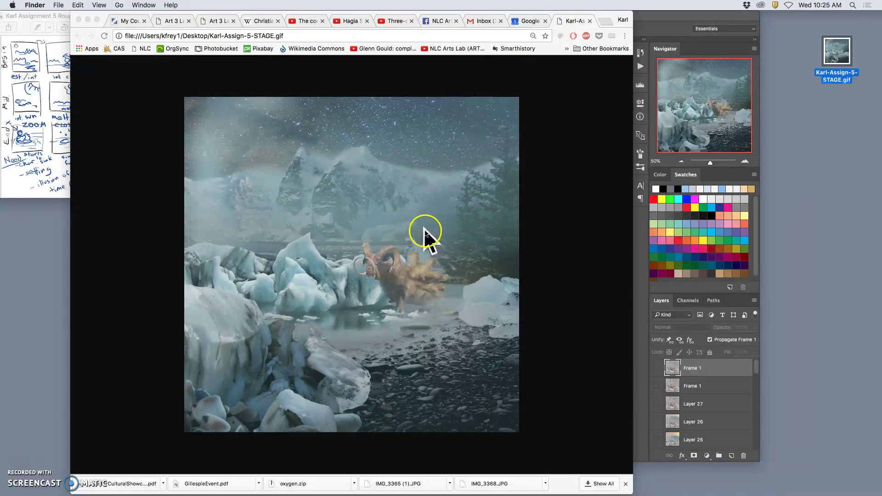
{"action": "left_click", "coordinate": [589, 20]}
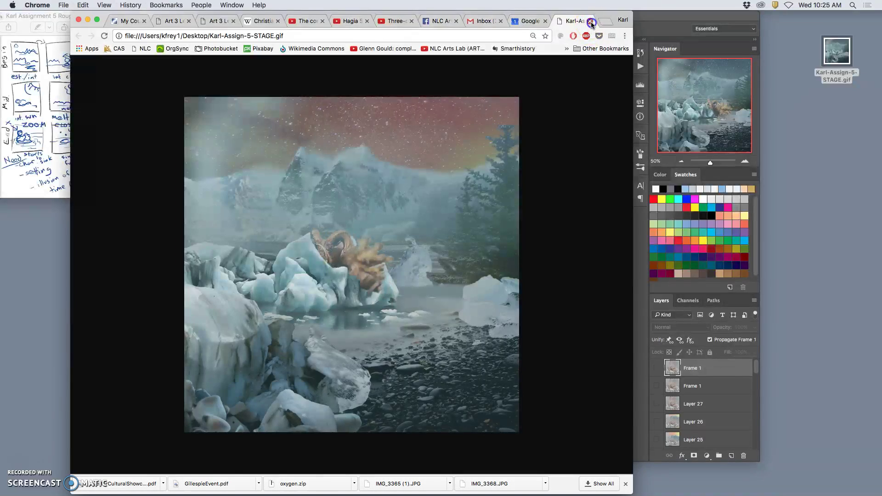
{"action": "left_click", "coordinate": [88, 22]}
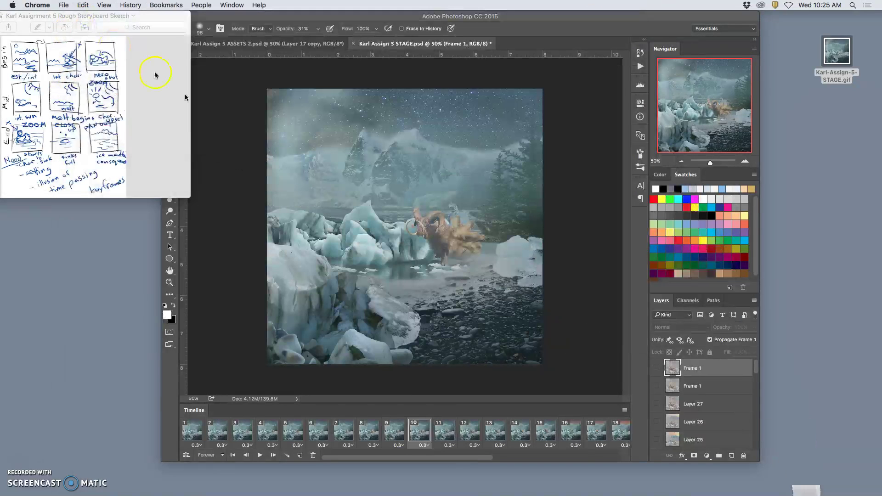
{"action": "left_click", "coordinate": [491, 349]}
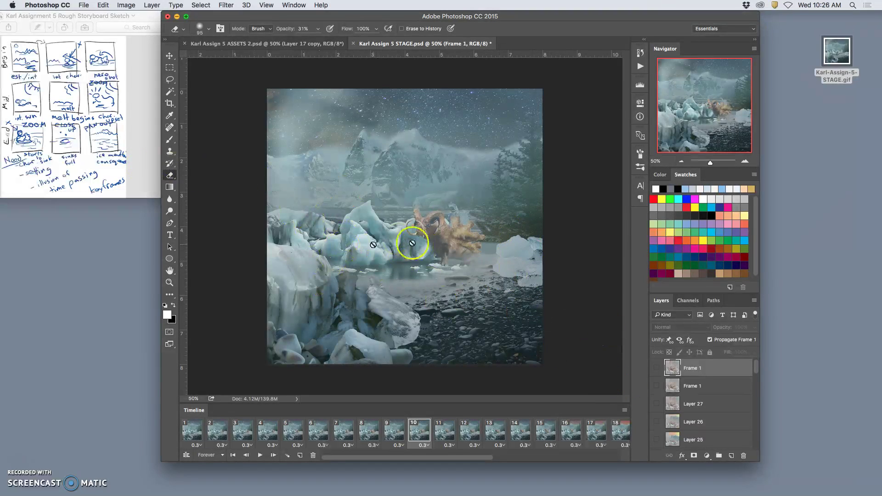
- Delete frames 2 through 31 from the stage document's frame animation, keeping only the first frame
{"action": "left_click", "coordinate": [222, 428]}
{"action": "scroll", "coordinate": [425, 428], "scroll_direction": "right", "scroll_amount": 5}
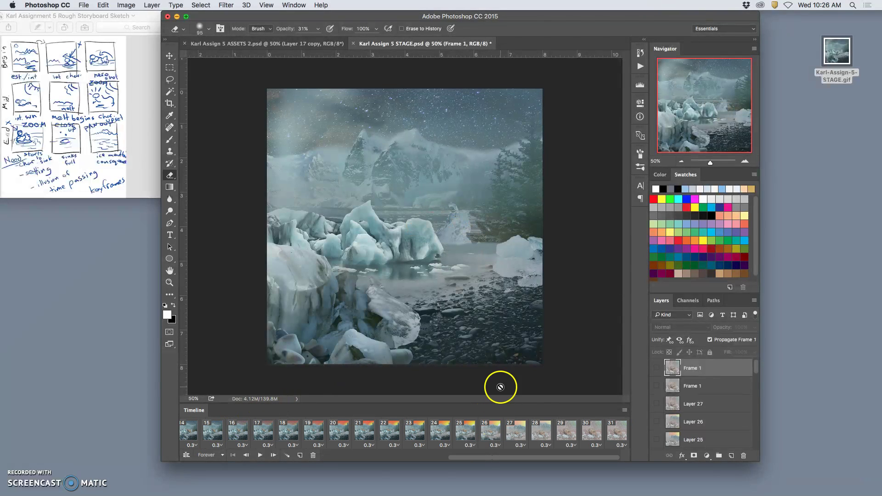
{"action": "left_click", "coordinate": [615, 431], "text": "shift"}
{"action": "left_click_drag", "start_coordinate": [390, 439], "coordinate": [312, 455]}
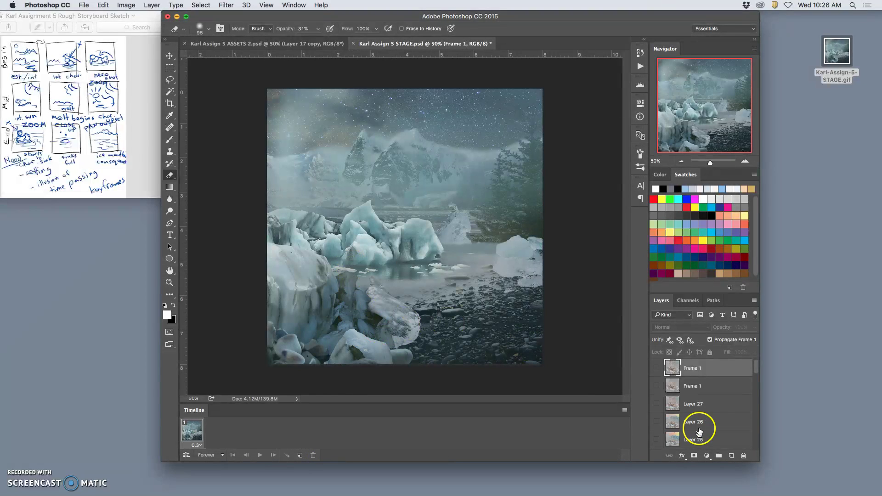
- Make the topmost Frame 1 layer visible in the remaining frame of the stage document
{"action": "scroll", "coordinate": [702, 395], "scroll_direction": "down", "scroll_amount": 10}
{"action": "scroll", "coordinate": [700, 402], "scroll_direction": "up", "scroll_amount": 10}
{"action": "left_click", "coordinate": [656, 368]}
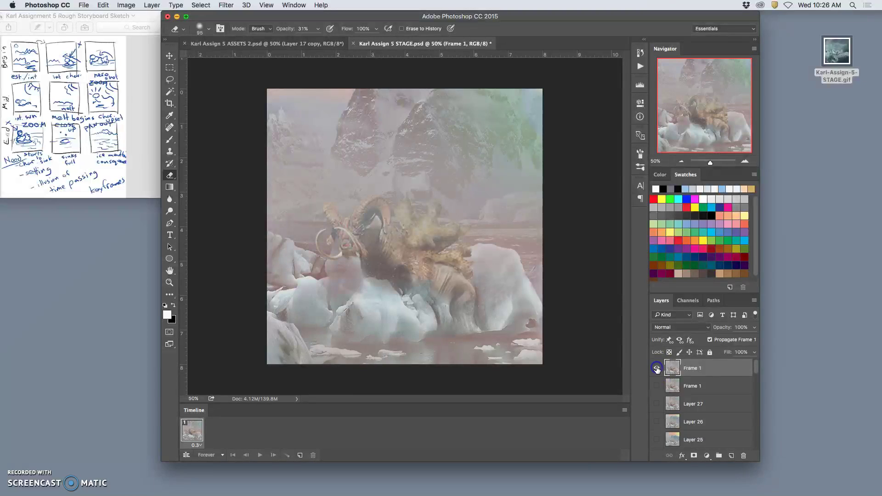
- Switch to the ASSETS 2 document and lower the opacity of Layer 17 copy to 32%
{"action": "left_click", "coordinate": [264, 44]}
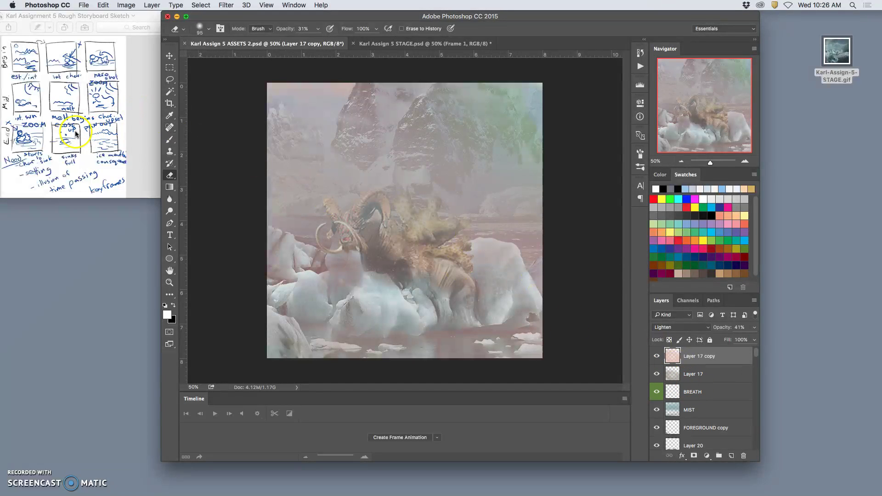
{"action": "mouse_move", "coordinate": [279, 231]}
{"action": "left_mouse_down"}
{"action": "mouse_move", "coordinate": [435, 282]}
{"action": "mouse_move", "coordinate": [404, 284]}
{"action": "mouse_move", "coordinate": [403, 244]}
{"action": "mouse_move", "coordinate": [369, 227]}
{"action": "mouse_move", "coordinate": [415, 250]}
{"action": "left_mouse_up"}
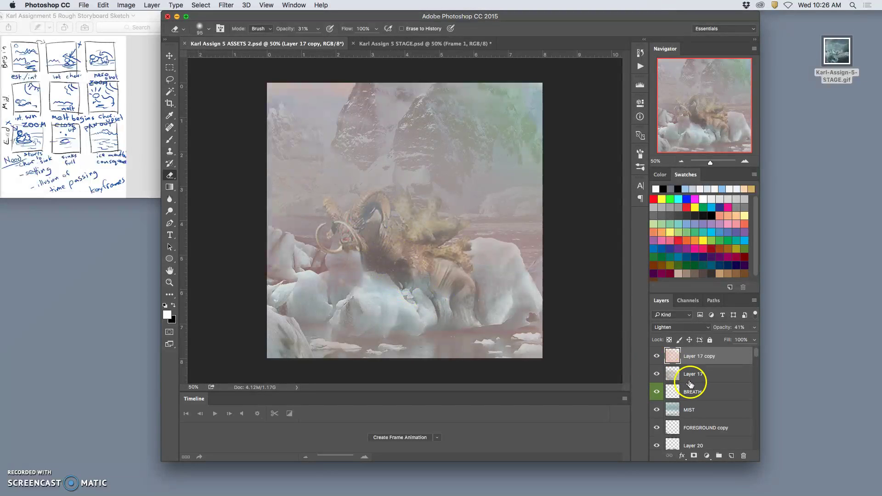
{"action": "scroll", "coordinate": [690, 383], "scroll_direction": "down", "scroll_amount": 1}
{"action": "scroll", "coordinate": [694, 386], "scroll_direction": "up", "scroll_amount": 1}
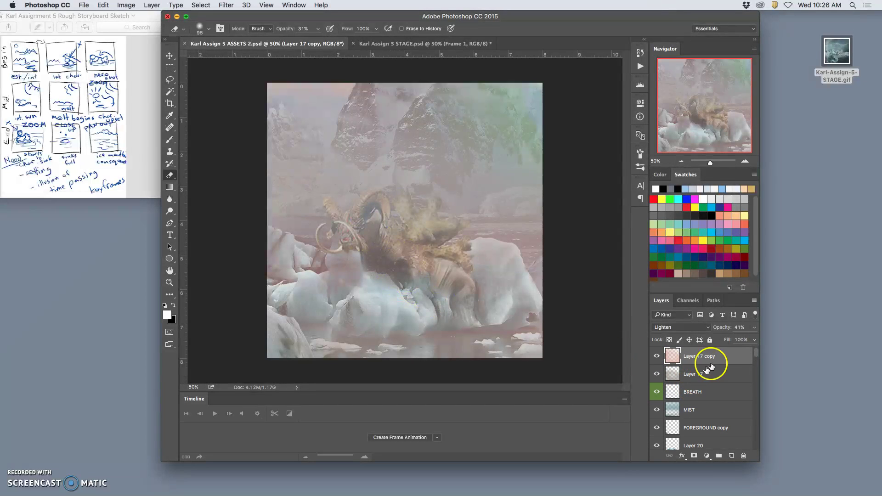
{"action": "left_click", "coordinate": [754, 327]}
{"action": "left_click_drag", "start_coordinate": [721, 340], "coordinate": [724, 340]}
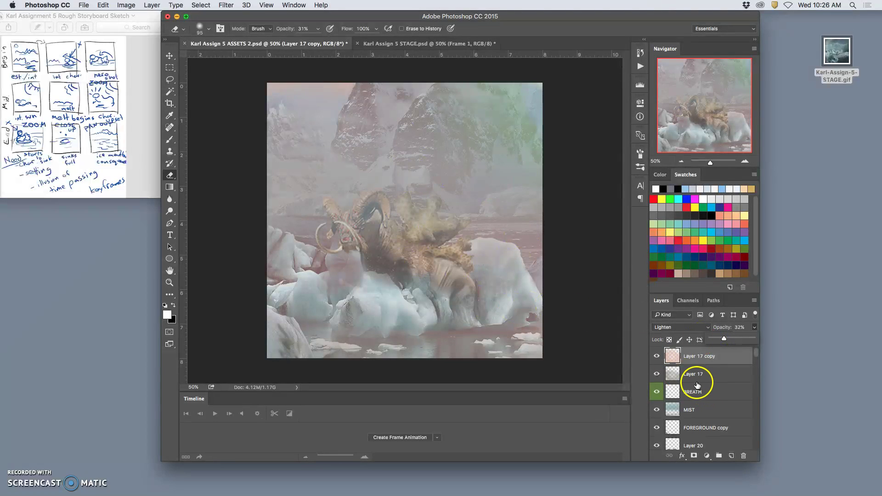
- Examine what the FOREGROUND copy, Layer 20 and Layer 21 layers contribute by switching their visibility off and on
{"action": "scroll", "coordinate": [706, 402], "scroll_direction": "down", "scroll_amount": 3}
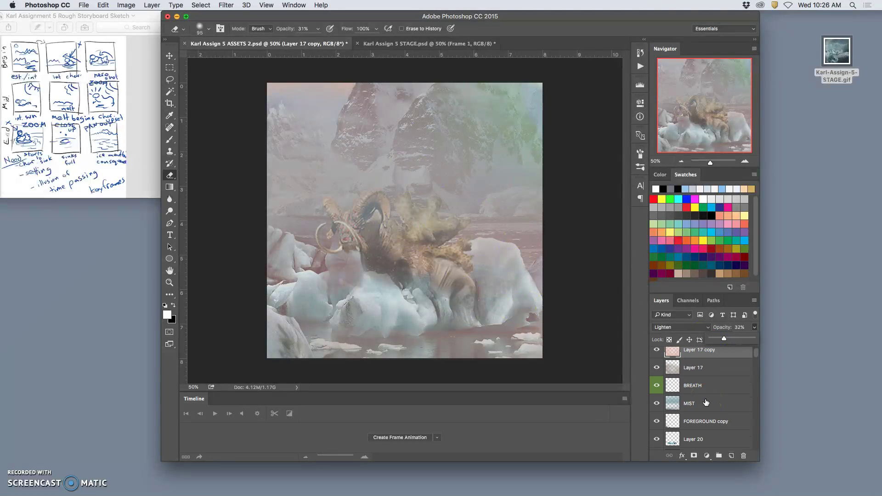
{"action": "left_click", "coordinate": [658, 391]}
{"action": "left_click", "coordinate": [658, 389]}
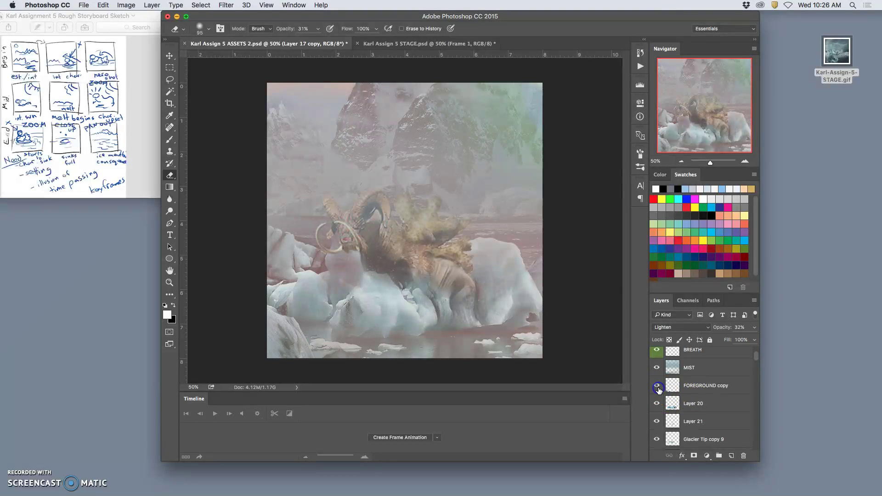
{"action": "scroll", "coordinate": [689, 398], "scroll_direction": "down", "scroll_amount": 2}
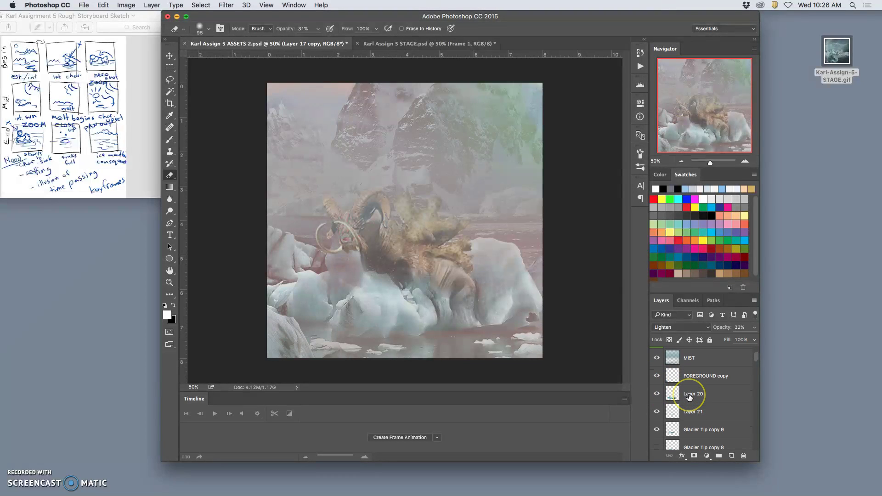
{"action": "left_click", "coordinate": [656, 390]}
{"action": "left_click", "coordinate": [656, 390]}
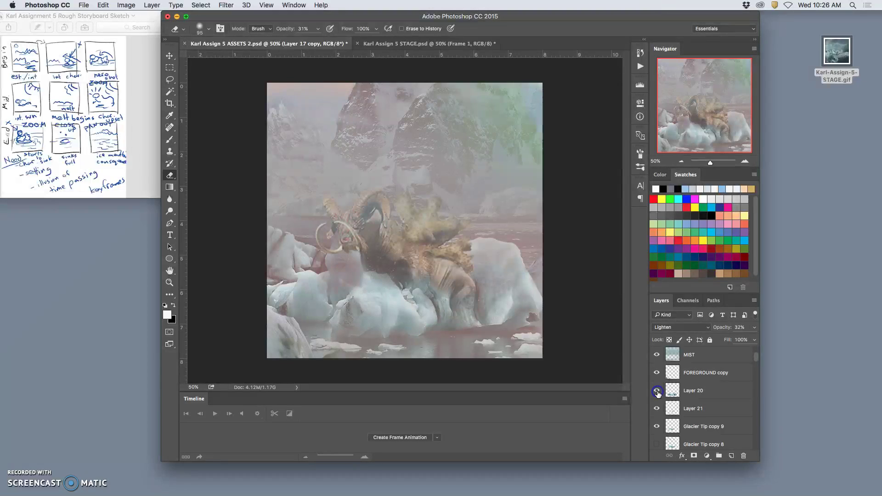
{"action": "left_click", "coordinate": [694, 394]}
{"action": "left_click", "coordinate": [656, 409]}
{"action": "left_click", "coordinate": [656, 409]}
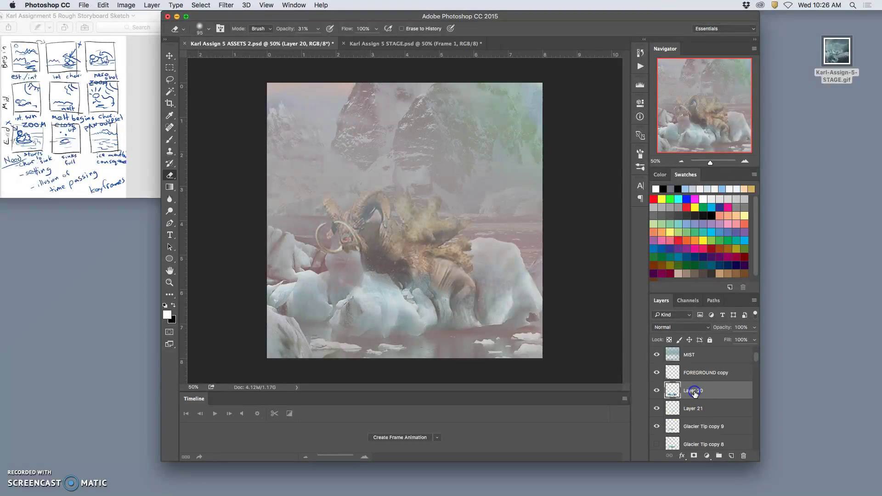
{"action": "scroll", "coordinate": [703, 413], "scroll_direction": "down", "scroll_amount": 1}
{"action": "left_click", "coordinate": [695, 408]}
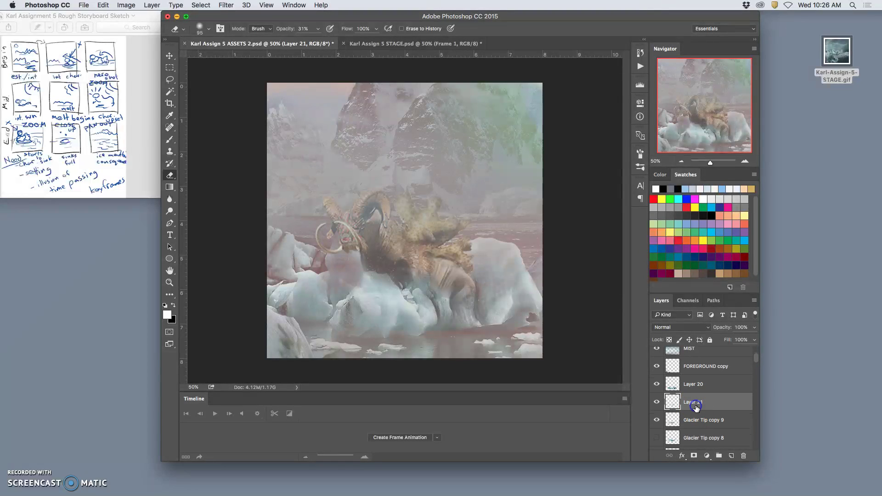
{"action": "left_click", "coordinate": [657, 402]}
{"action": "left_click", "coordinate": [657, 403]}
- Merge Layer 20, Layer 21 and Glacier Tip copy 9 into one layer and compare the image with it hidden and shown
{"action": "left_click", "coordinate": [703, 388]}
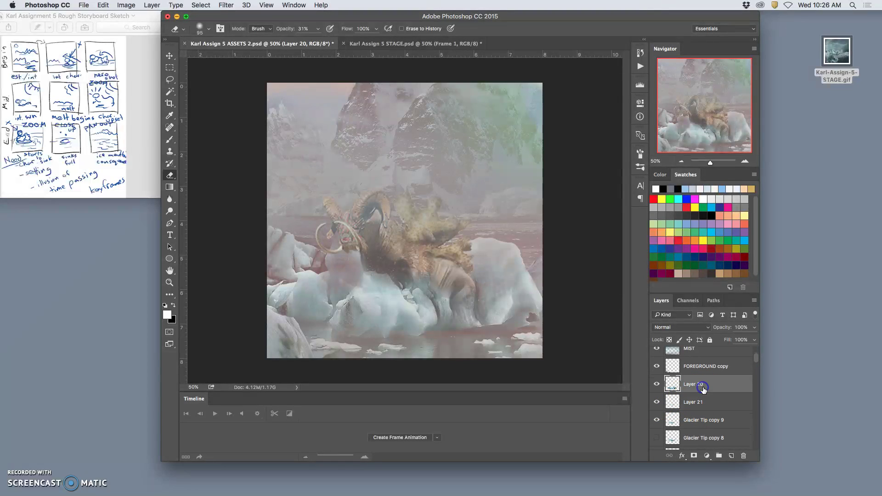
{"action": "left_click", "coordinate": [703, 422], "text": "shift"}
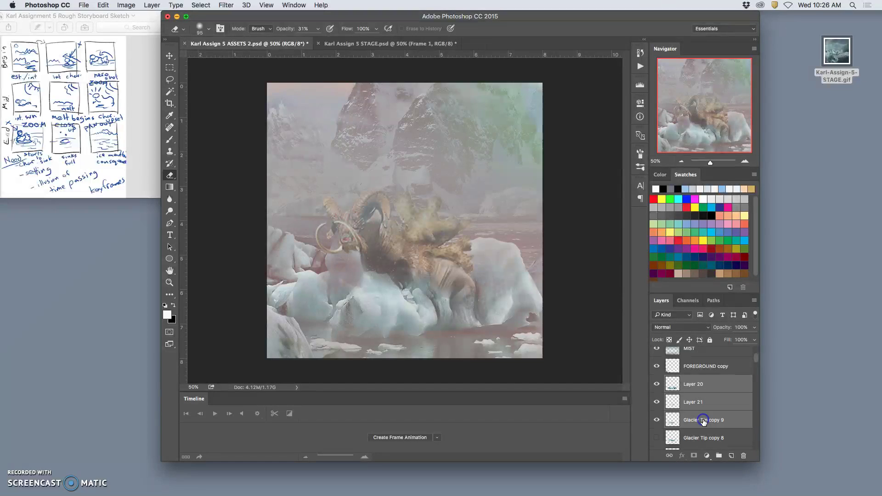
{"action": "key", "text": "super+e"}
{"action": "left_click", "coordinate": [657, 385]}
{"action": "left_click", "coordinate": [657, 385]}
{"action": "left_click", "coordinate": [657, 384]}
{"action": "left_click", "coordinate": [657, 385]}
{"action": "left_click", "coordinate": [657, 385]}
{"action": "left_click", "coordinate": [658, 385]}
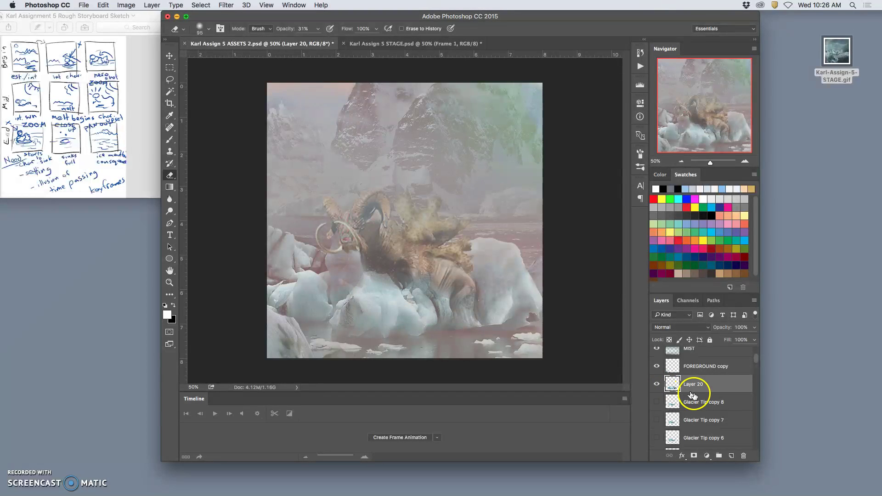
- Lower the merged Layer 20's opacity to 68% and compare the image with the layer hidden and shown
{"action": "scroll", "coordinate": [705, 412], "scroll_direction": "down", "scroll_amount": 2}
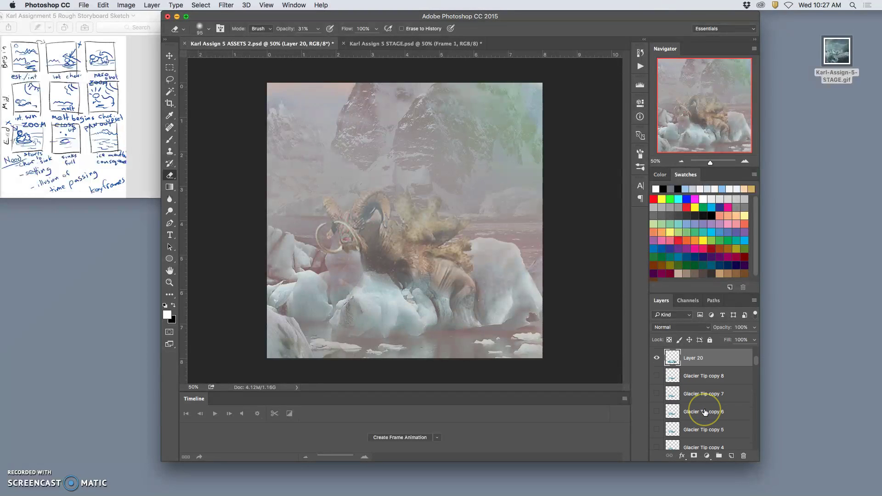
{"action": "scroll", "coordinate": [705, 412], "scroll_direction": "down", "scroll_amount": 1}
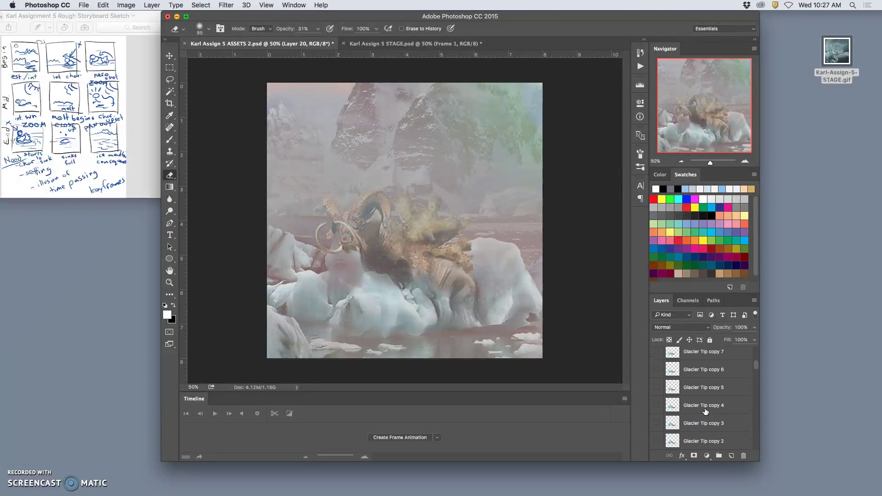
{"action": "left_click", "coordinate": [754, 327]}
{"action": "left_click_drag", "start_coordinate": [744, 338], "coordinate": [740, 338]}
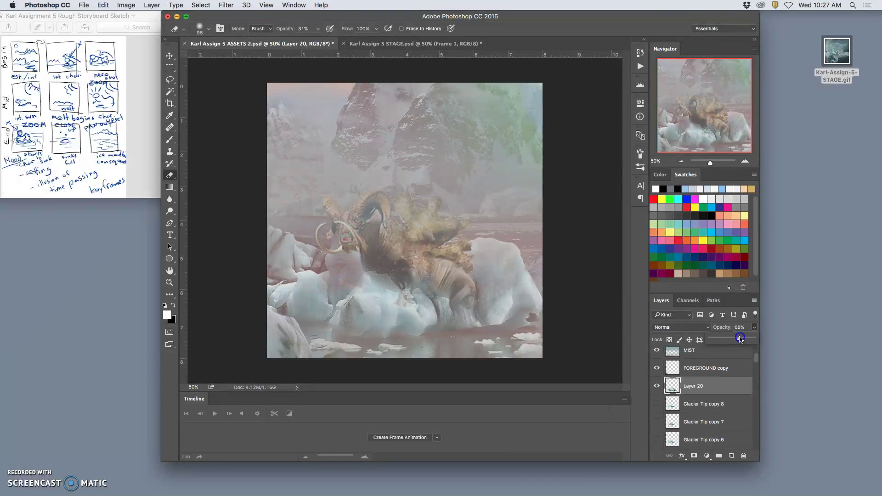
{"action": "left_click", "coordinate": [656, 381]}
{"action": "left_click", "coordinate": [656, 386]}
{"action": "left_click", "coordinate": [656, 387]}
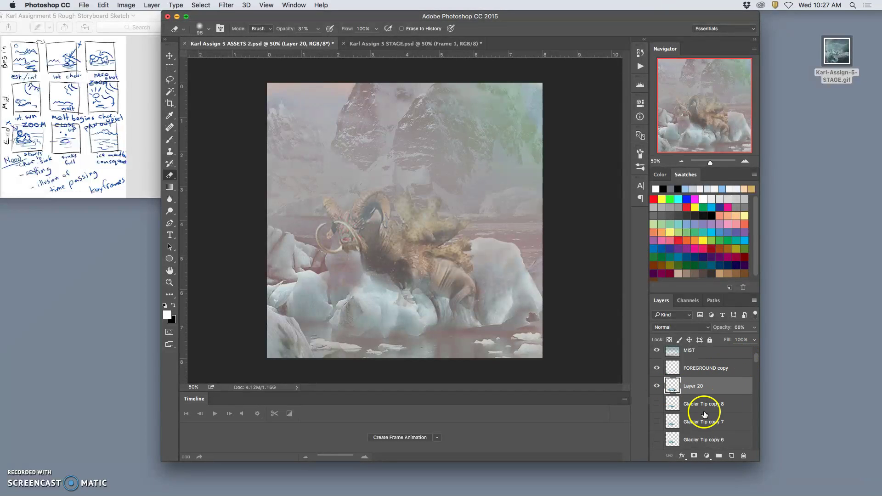
- Rotate the HEAD layer in the Character ASSETS copy 2 group clockwise by about 14° with Free Transform
{"action": "scroll", "coordinate": [704, 412], "scroll_direction": "down", "scroll_amount": 3}
{"action": "scroll", "coordinate": [704, 412], "scroll_direction": "down", "scroll_amount": 5}
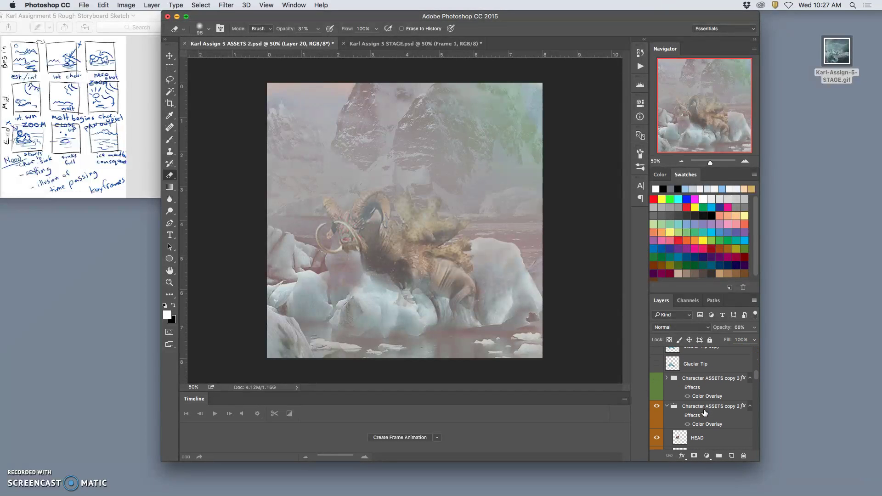
{"action": "left_click", "coordinate": [657, 407]}
{"action": "left_click", "coordinate": [680, 436]}
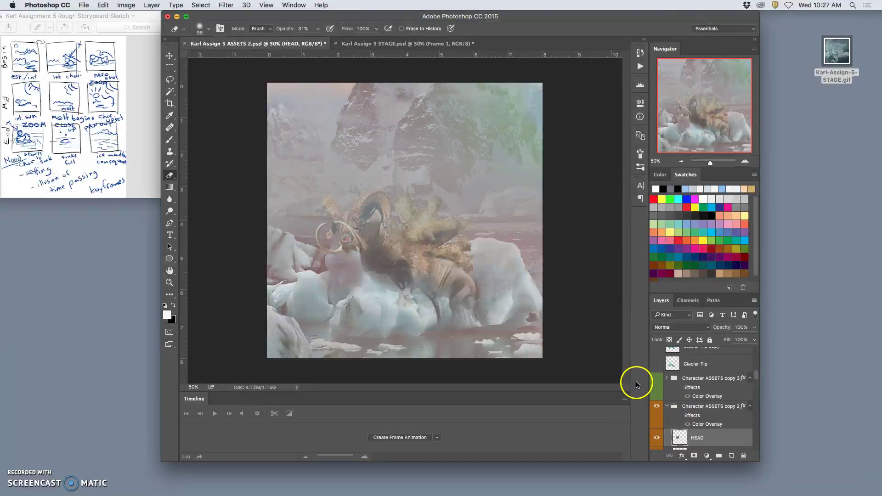
{"action": "key", "text": "super+t"}
{"action": "left_click_drag", "start_coordinate": [408, 177], "coordinate": [412, 199]}
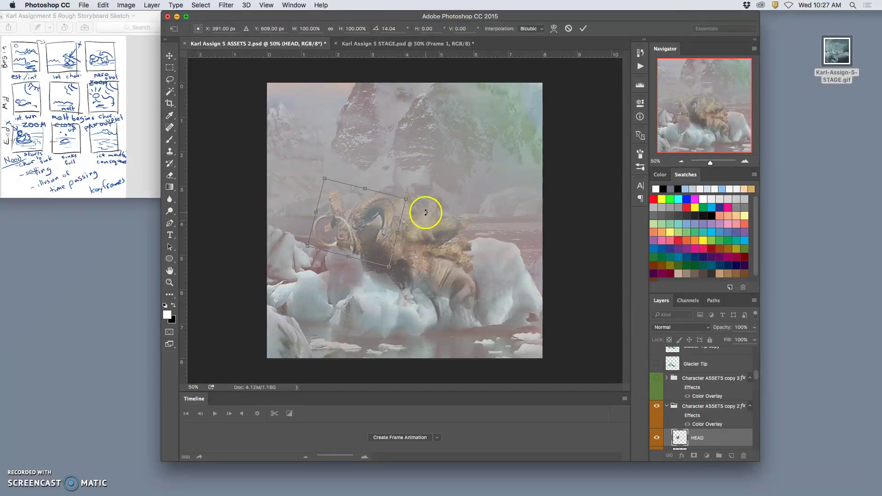
{"action": "key", "text": "Return"}
{"action": "key", "text": "e"}
- Rotate the character's TORSO layer slightly with Free Transform and apply it
{"action": "scroll", "coordinate": [707, 433], "scroll_direction": "down", "scroll_amount": 5}
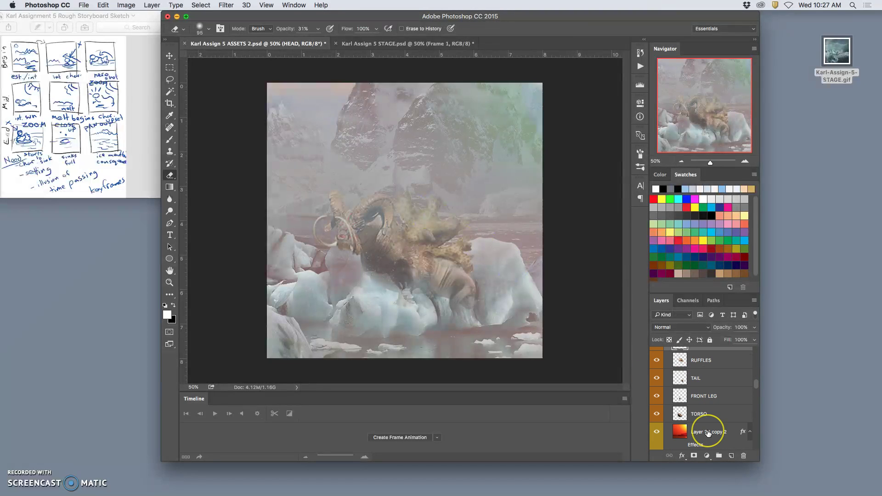
{"action": "scroll", "coordinate": [707, 433], "scroll_direction": "up", "scroll_amount": 1}
{"action": "left_click", "coordinate": [703, 423]}
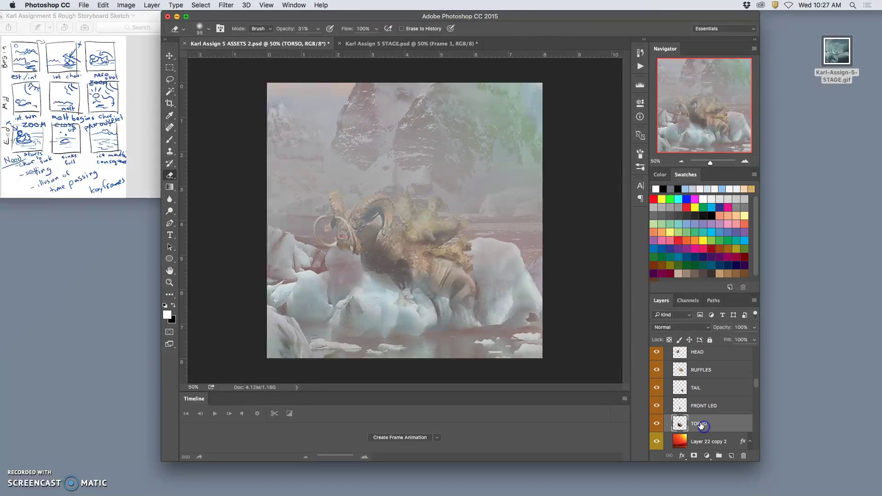
{"action": "key", "text": "super+t"}
{"action": "left_click_drag", "start_coordinate": [473, 205], "coordinate": [470, 203]}
{"action": "key", "text": "Return"}
- Rotate the character's RUFFLES layer slightly with Free Transform and apply it
{"action": "left_click", "coordinate": [703, 370]}
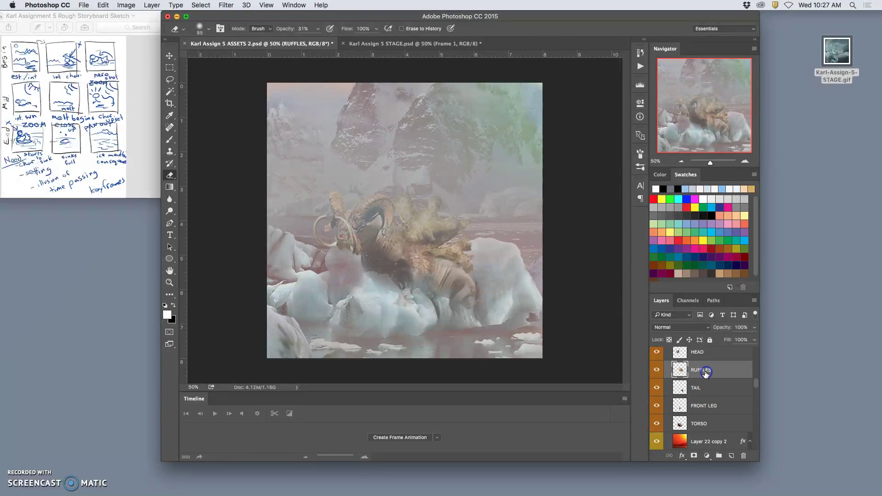
{"action": "key", "text": "super+t"}
{"action": "left_click_drag", "start_coordinate": [482, 188], "coordinate": [481, 188]}
{"action": "key", "text": "Return"}
- Adjust the character's TAIL layer slightly with Free Transform, apply it and return to the Eraser tool
{"action": "left_click", "coordinate": [696, 390]}
{"action": "key", "text": "super+t"}
{"action": "left_click_drag", "start_coordinate": [495, 247], "coordinate": [496, 249]}
{"action": "key", "text": "Return"}
{"action": "key", "text": "e"}
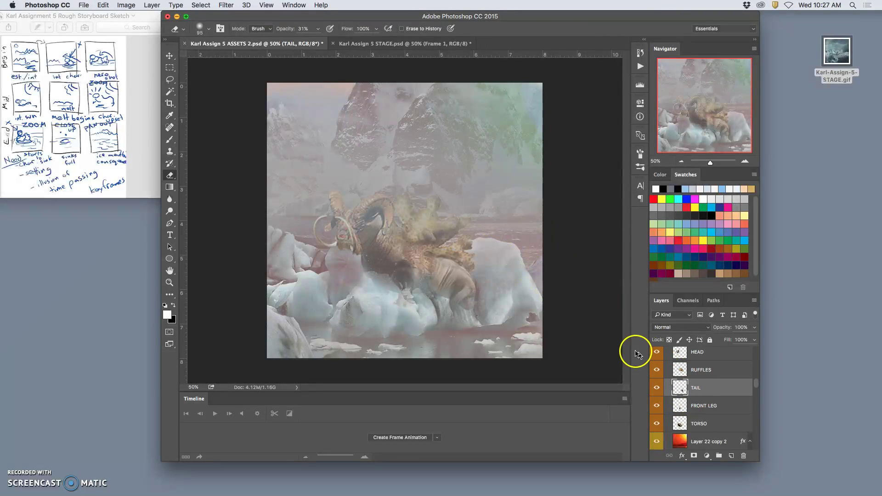
- Compare the ASSETS 2 document with the STAGE document and collapse the Timeline panel into the icon dock beside the canvas
{"action": "left_click", "coordinate": [422, 43]}
{"action": "left_click", "coordinate": [317, 44]}
{"action": "left_click", "coordinate": [345, 44]}
{"action": "left_click", "coordinate": [296, 43]}
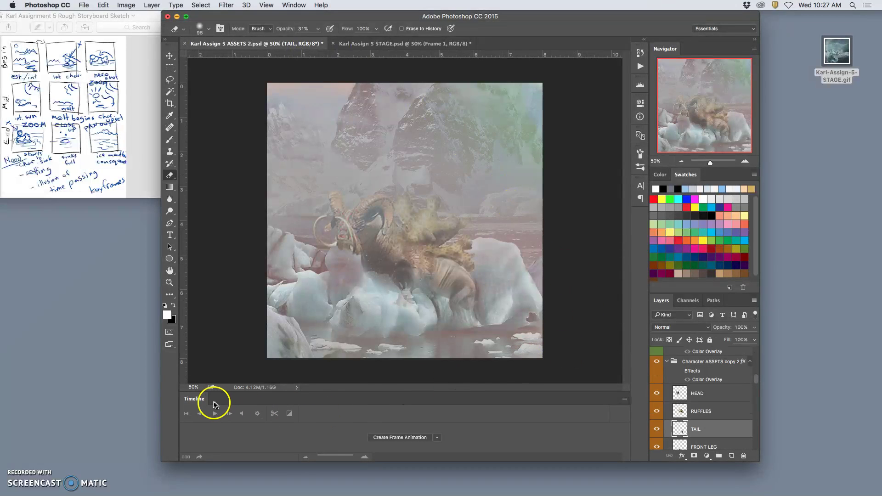
{"action": "left_click_drag", "start_coordinate": [200, 399], "coordinate": [642, 218]}
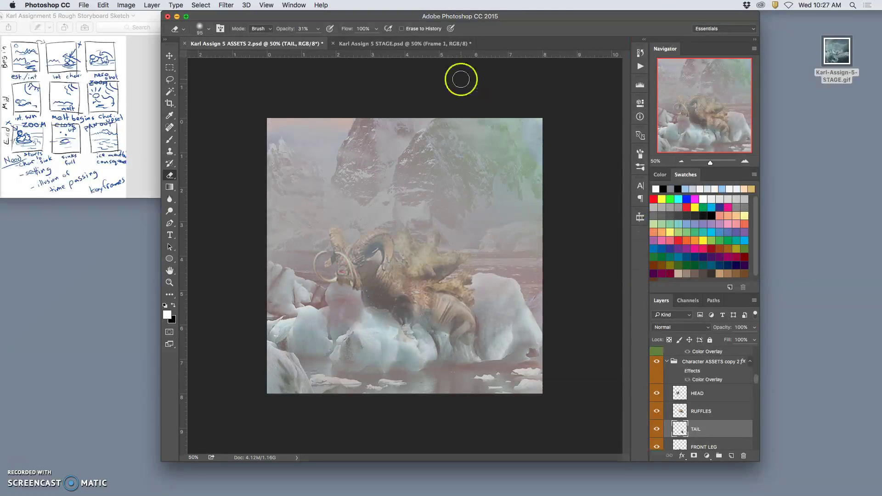
- Compare the adjusted character pose in the ASSETS 2 document with the current frame in the STAGE document
{"action": "left_click", "coordinate": [419, 45]}
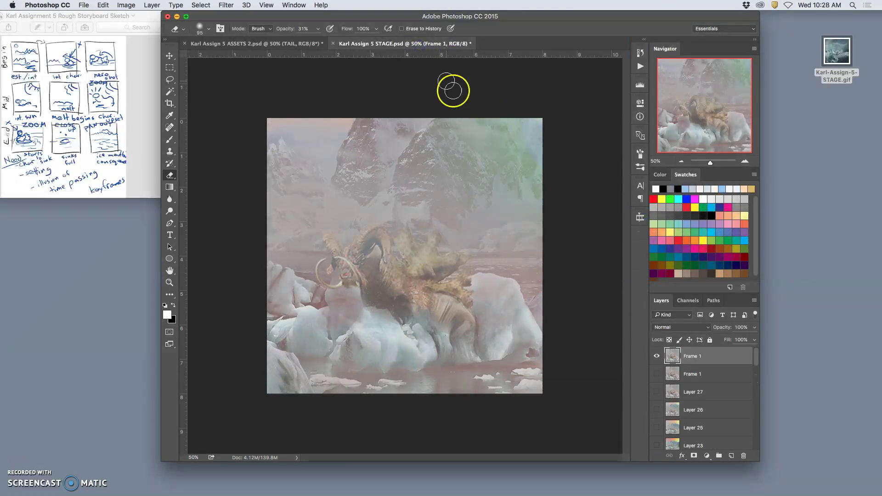
{"action": "left_click", "coordinate": [316, 44]}
{"action": "left_click", "coordinate": [365, 43]}
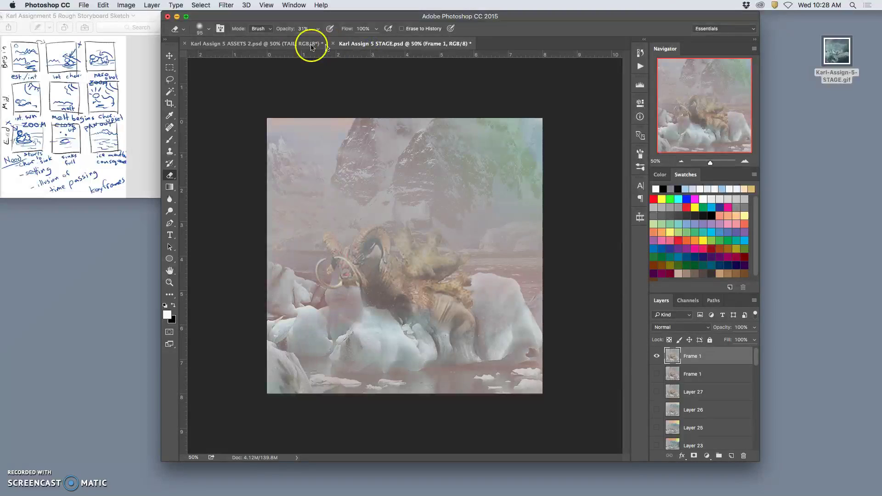
{"action": "left_click", "coordinate": [288, 45]}
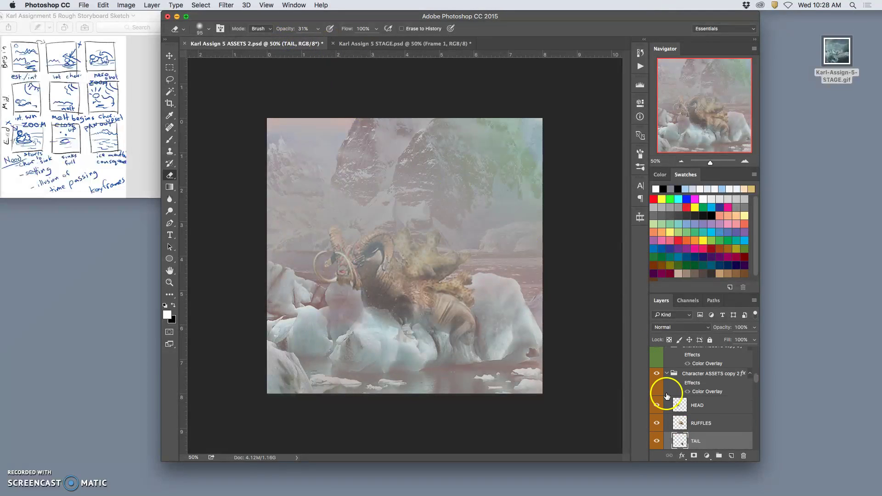
{"action": "left_click", "coordinate": [393, 44]}
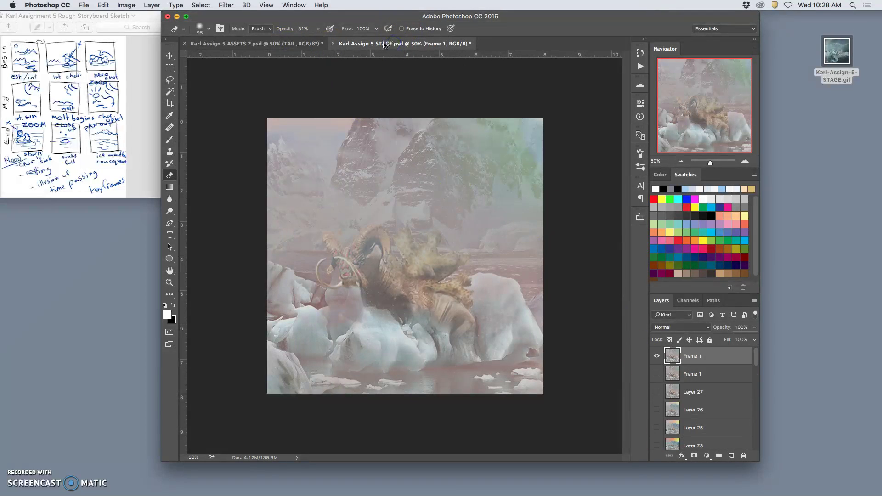
{"action": "left_click", "coordinate": [303, 43]}
- Puppet Warp the ice on Layer 20, pinning its lower edge and pulling its upper edge slightly down, and apply the warp
{"action": "scroll", "coordinate": [708, 371], "scroll_direction": "up", "scroll_amount": 3}
{"action": "scroll", "coordinate": [708, 372], "scroll_direction": "up", "scroll_amount": 3}
{"action": "scroll", "coordinate": [708, 371], "scroll_direction": "up", "scroll_amount": 5}
{"action": "left_click", "coordinate": [702, 416]}
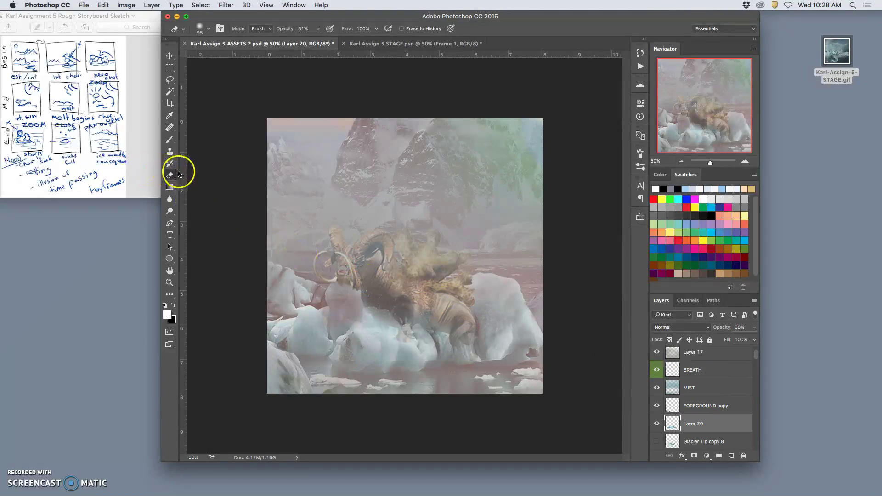
{"action": "left_click", "coordinate": [103, 5]}
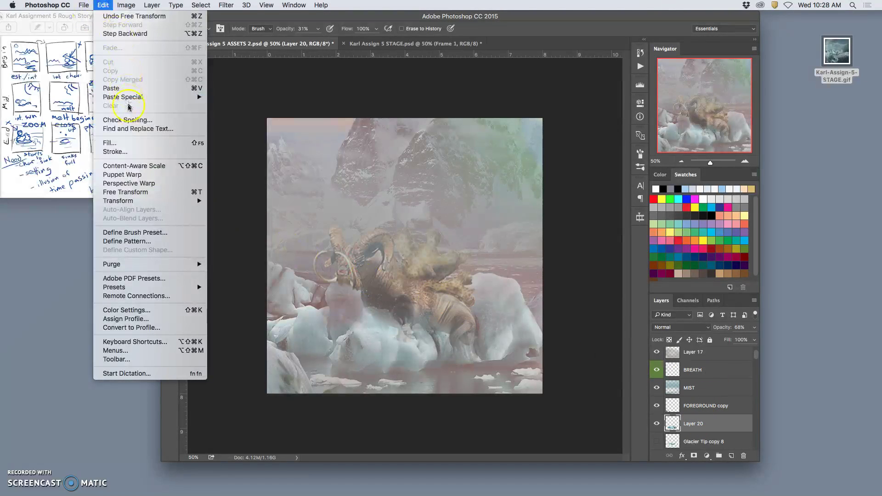
{"action": "left_click", "coordinate": [122, 174]}
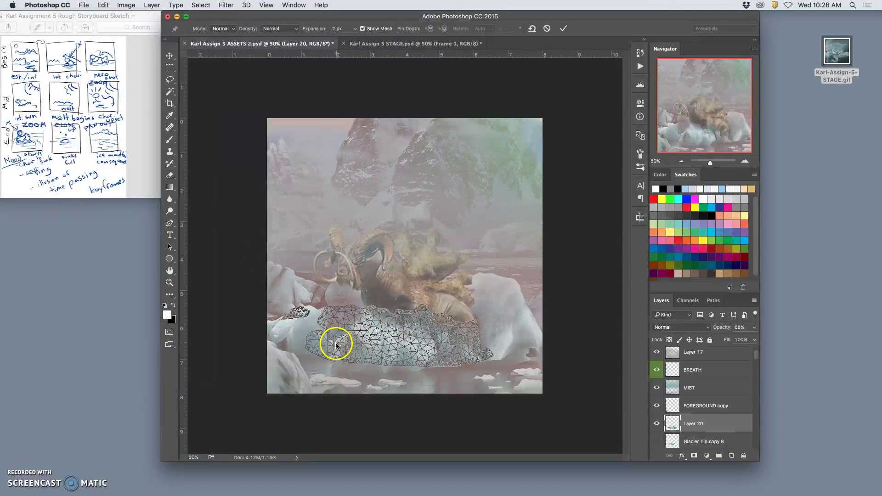
{"action": "left_click", "coordinate": [316, 349]}
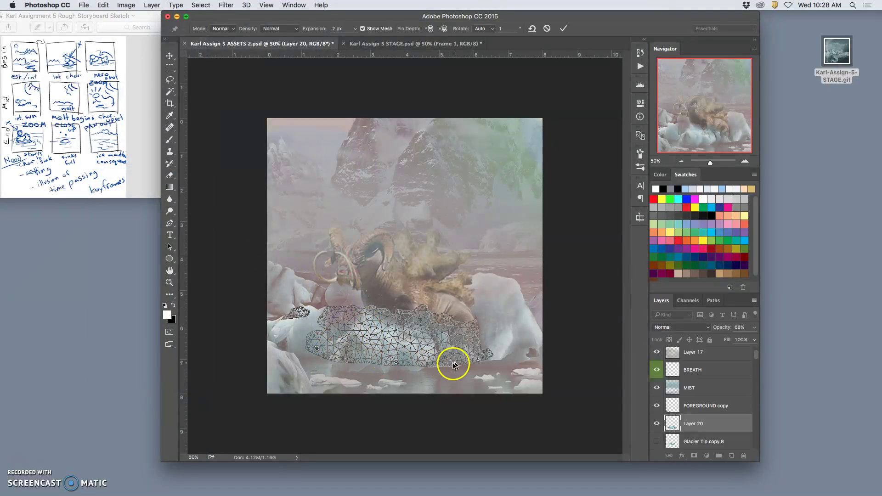
{"action": "left_click", "coordinate": [358, 316]}
{"action": "left_click_drag", "start_coordinate": [357, 317], "coordinate": [355, 323]}
{"action": "left_click_drag", "start_coordinate": [422, 310], "coordinate": [422, 318]}
{"action": "key", "text": "Return"}
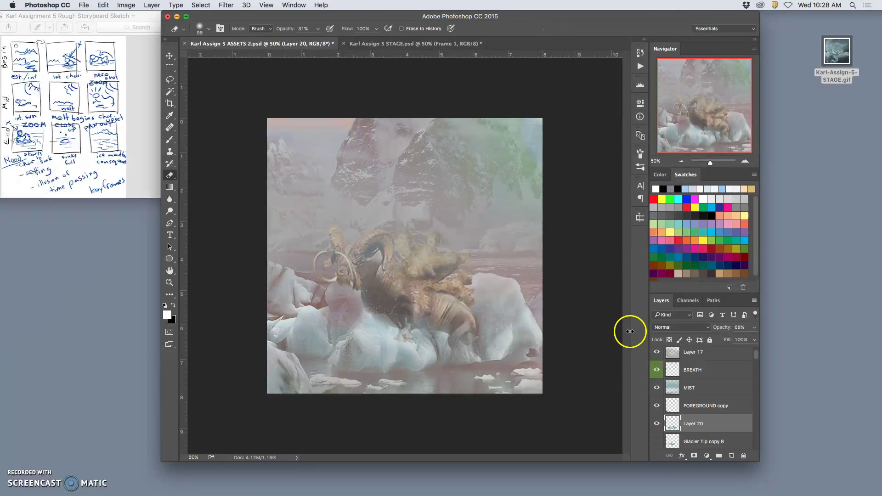
- Set Layer 20's opacity to 100% and compare the ice with the STAGE document
{"action": "left_click", "coordinate": [755, 328]}
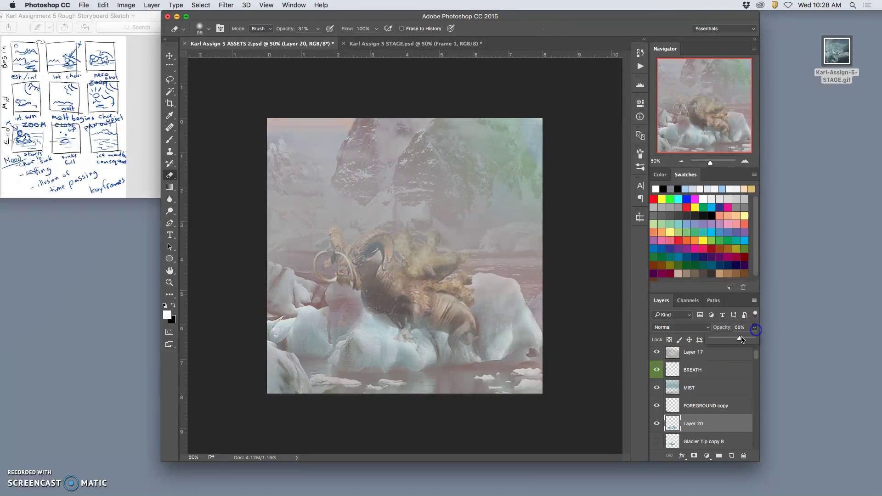
{"action": "left_click_drag", "start_coordinate": [750, 339], "coordinate": [765, 338]}
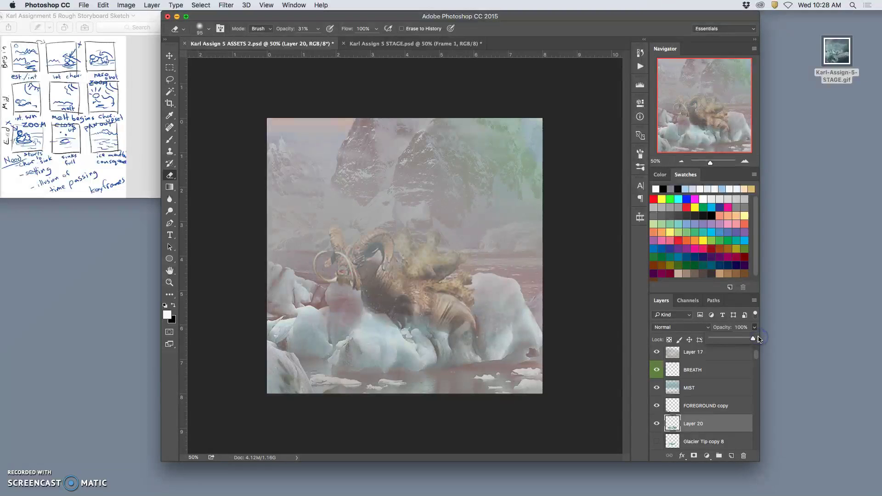
{"action": "left_click", "coordinate": [396, 45]}
{"action": "left_click", "coordinate": [297, 45]}
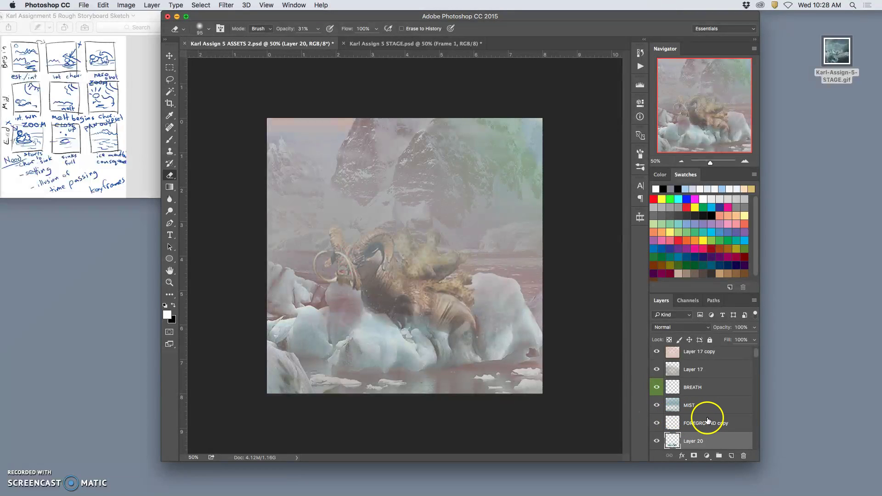
- Set the opacity of Layer 22 copy 2, the red-orange gradient layer in the character group, to 48%
{"action": "scroll", "coordinate": [708, 419], "scroll_direction": "down", "scroll_amount": 2}
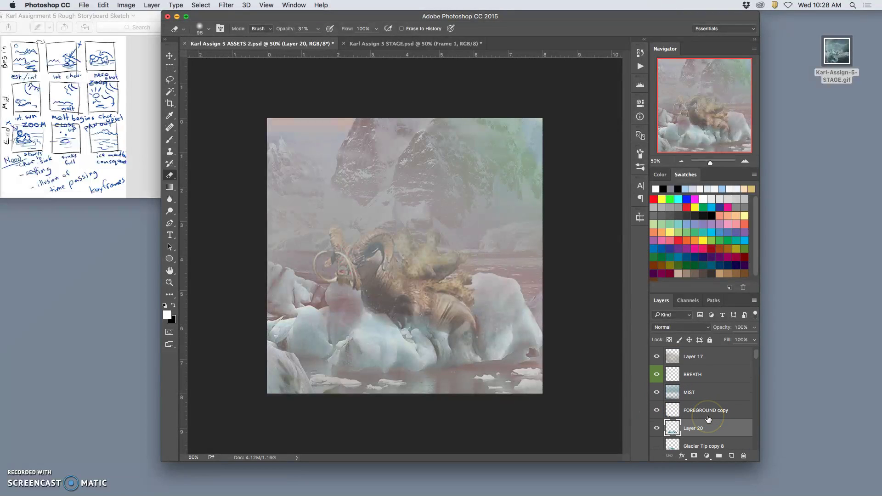
{"action": "scroll", "coordinate": [708, 419], "scroll_direction": "down", "scroll_amount": 10}
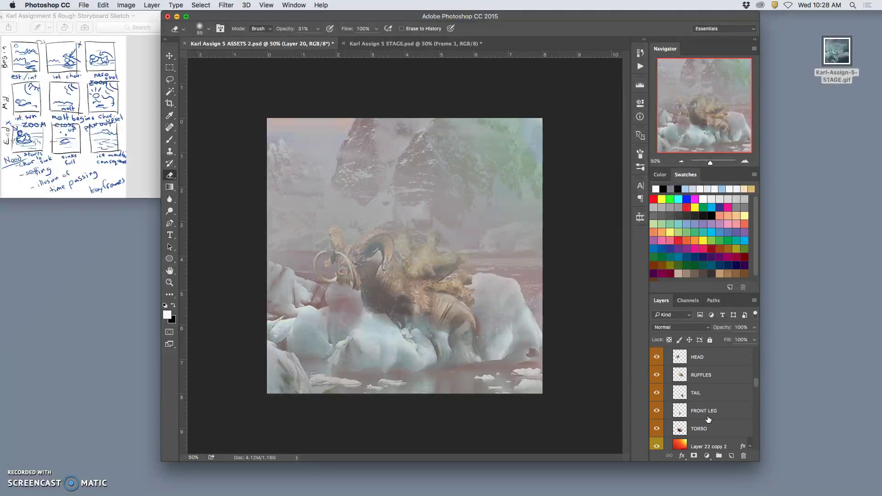
{"action": "scroll", "coordinate": [708, 418], "scroll_direction": "up", "scroll_amount": 4}
{"action": "left_click", "coordinate": [668, 385]}
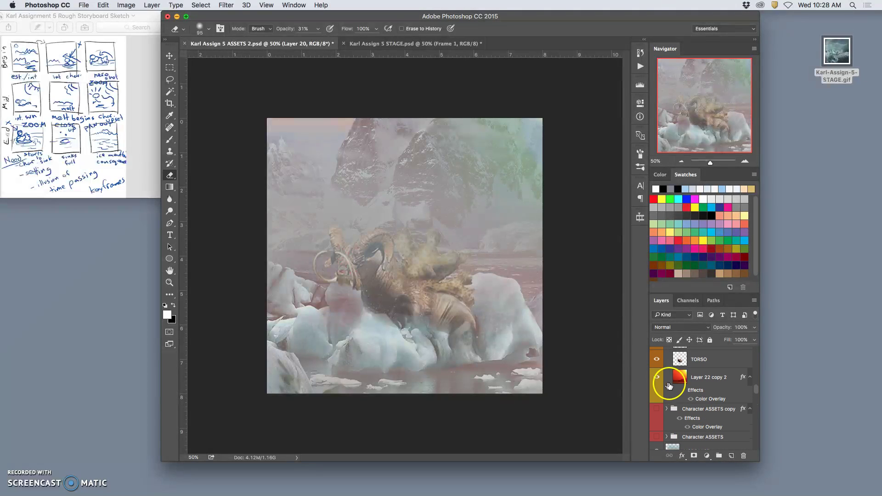
{"action": "left_click", "coordinate": [658, 379]}
{"action": "left_click", "coordinate": [710, 382]}
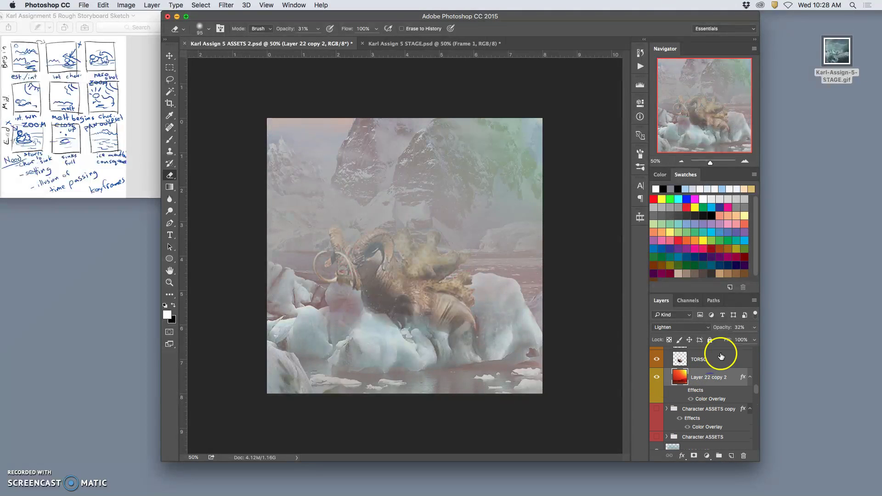
{"action": "left_click", "coordinate": [754, 327]}
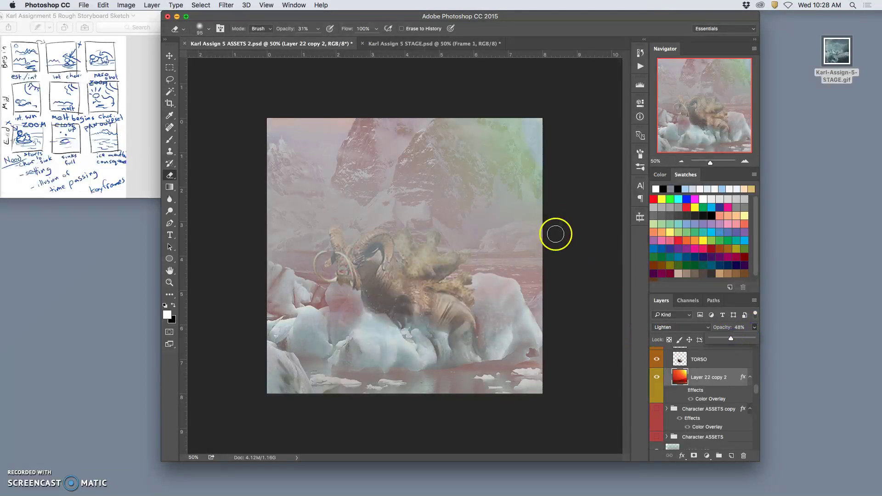
- Stamp all visible layers into a new layer above Layer 17 copy and paste the merged image into the STAGE document
{"action": "scroll", "coordinate": [711, 381], "scroll_direction": "up", "scroll_amount": 5}
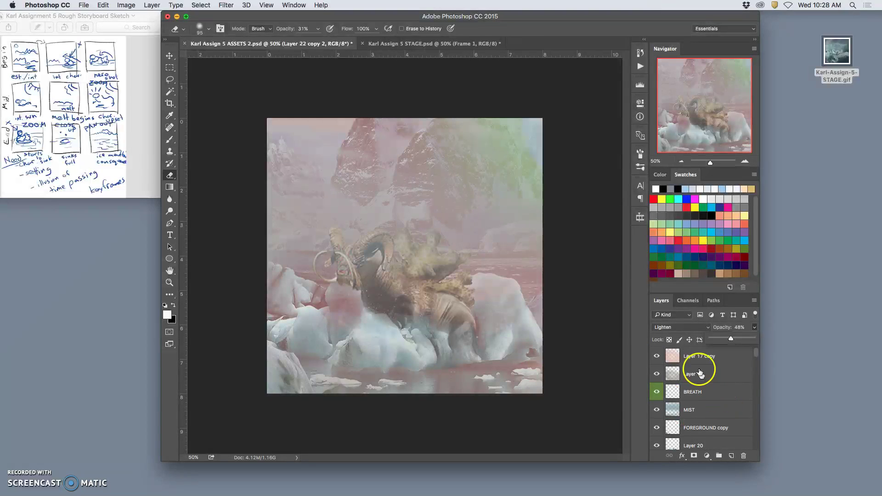
{"action": "left_click", "coordinate": [699, 361]}
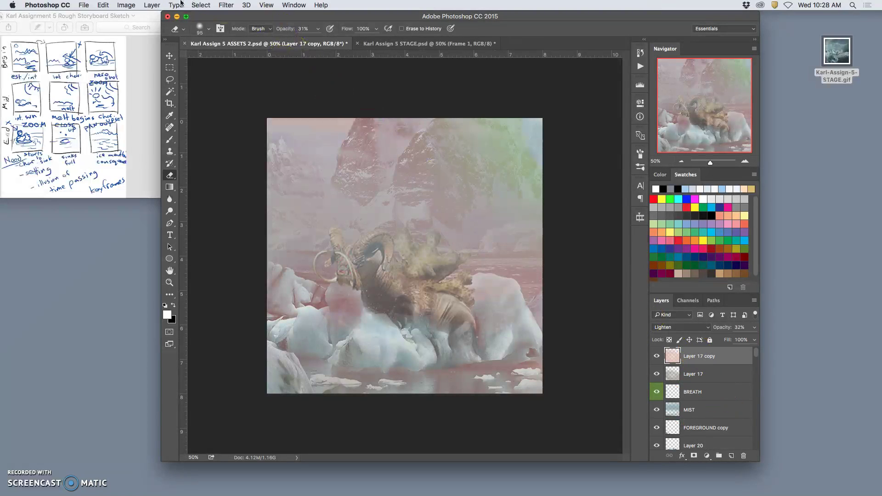
{"action": "left_click", "coordinate": [151, 5]}
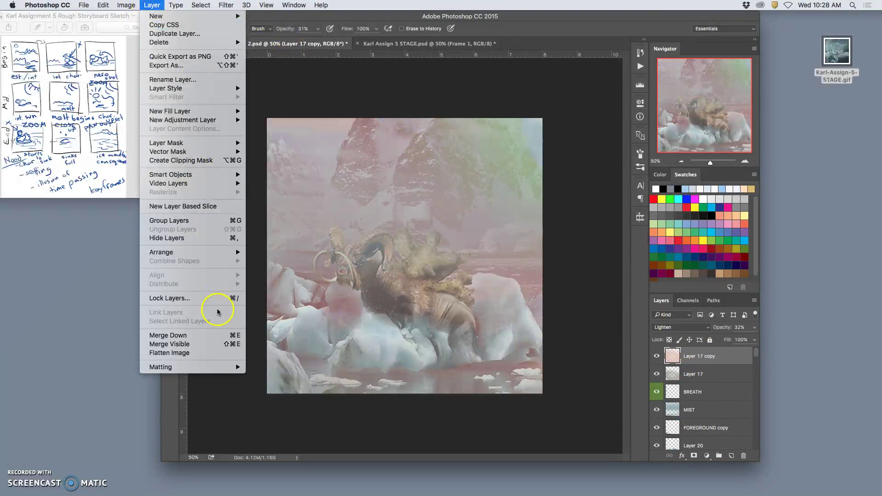
{"action": "left_click", "coordinate": [595, 387]}
{"action": "key", "text": "super+alt+shift+e"}
{"action": "left_click", "coordinate": [700, 361]}
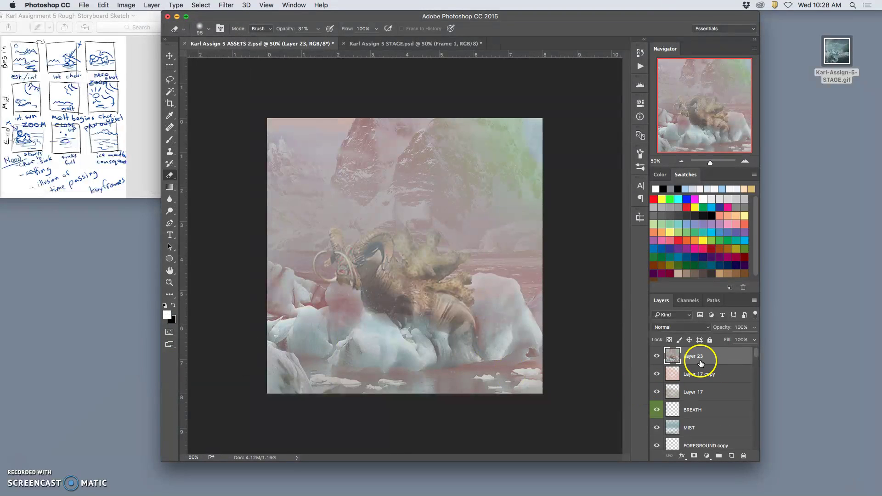
{"action": "left_click", "coordinate": [419, 42]}
{"action": "key", "text": "super+v"}
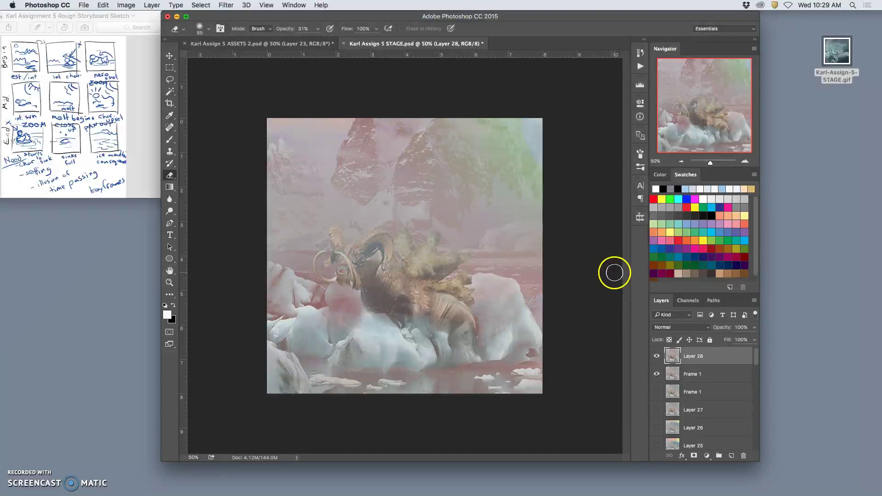
- Delete the merged Layer 23 from the ASSETS 2 document and set Layer 17 copy's opacity to 22%
{"action": "left_click", "coordinate": [295, 43]}
{"action": "key", "text": "super+a"}
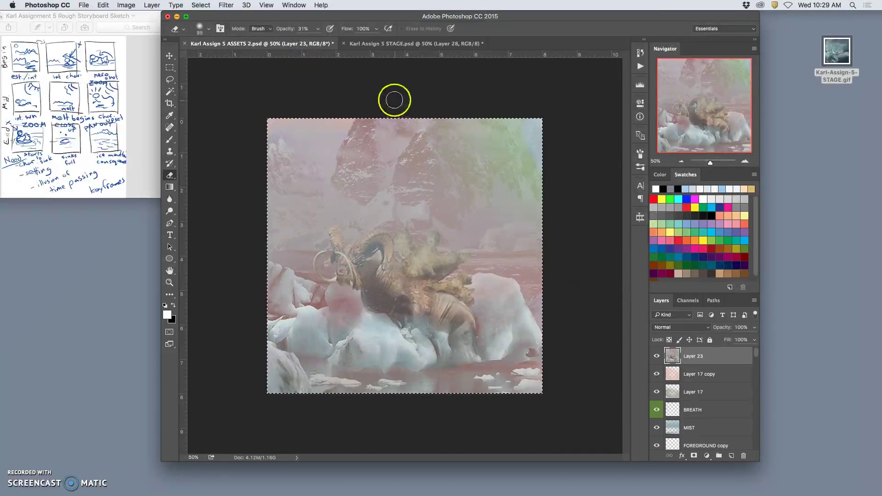
{"action": "key", "text": "super+d"}
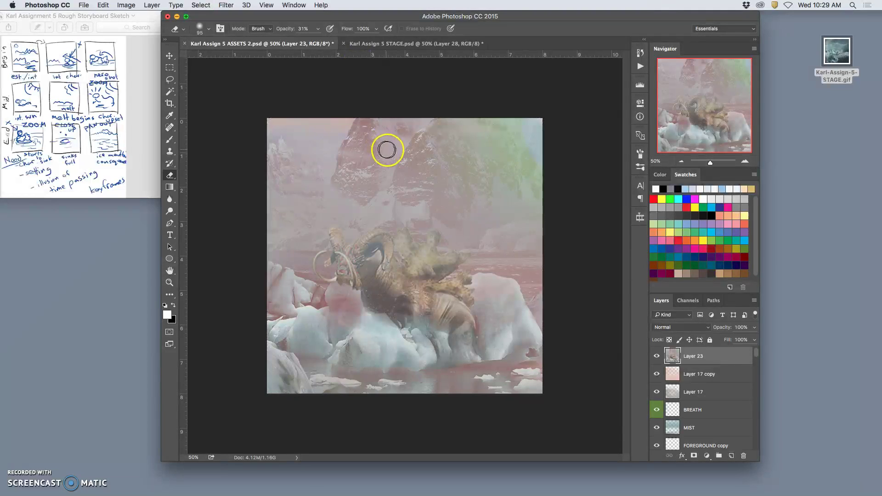
{"action": "key", "text": "BackSpace"}
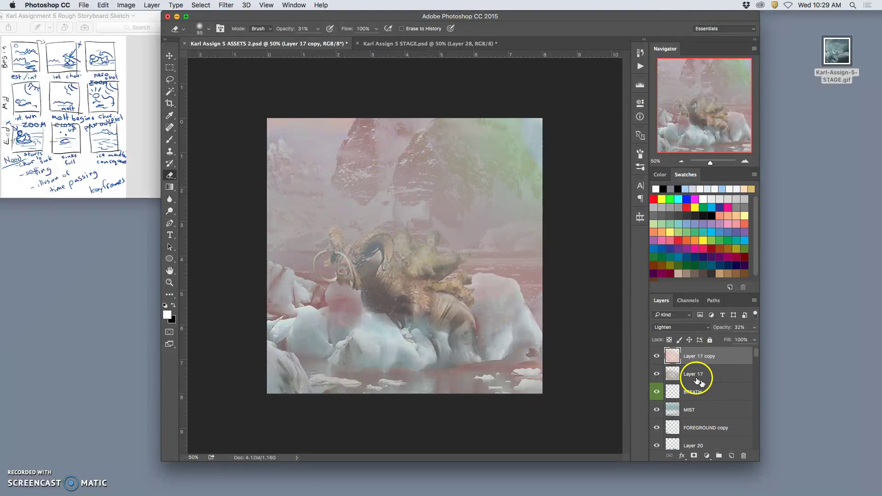
{"action": "left_click", "coordinate": [753, 327]}
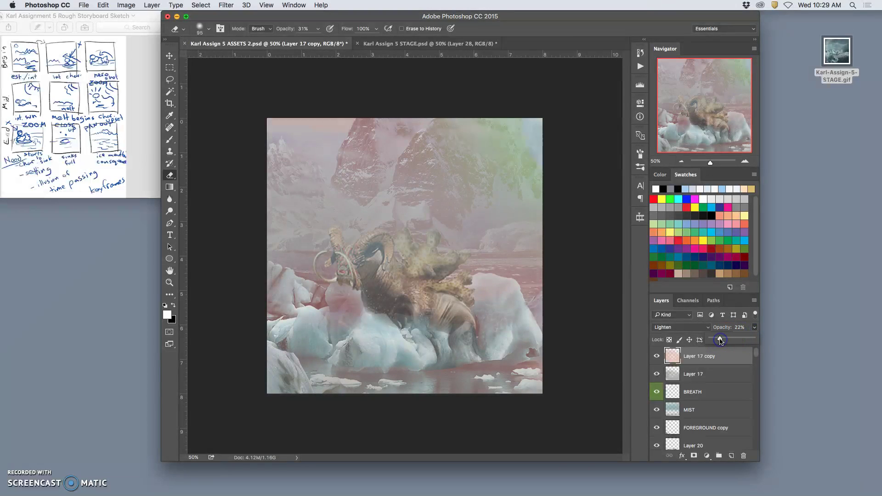
- Start a Puppet Warp on Layer 20's ice and place pins along the lower and upper edges of the ice
{"action": "scroll", "coordinate": [713, 396], "scroll_direction": "down", "scroll_amount": 10}
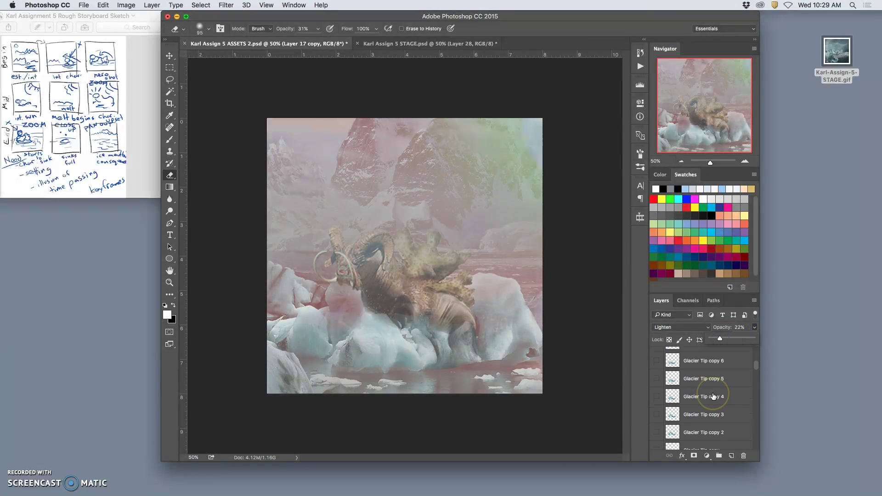
{"action": "scroll", "coordinate": [700, 403], "scroll_direction": "up", "scroll_amount": 5}
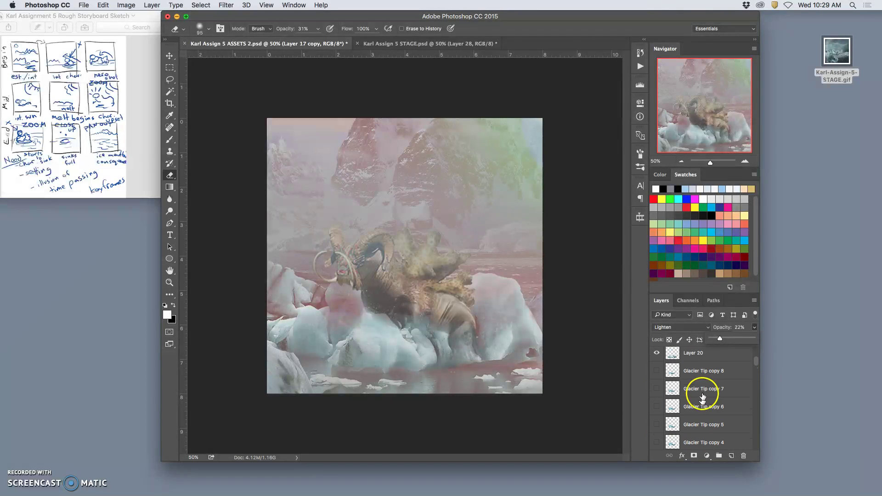
{"action": "left_click", "coordinate": [693, 354]}
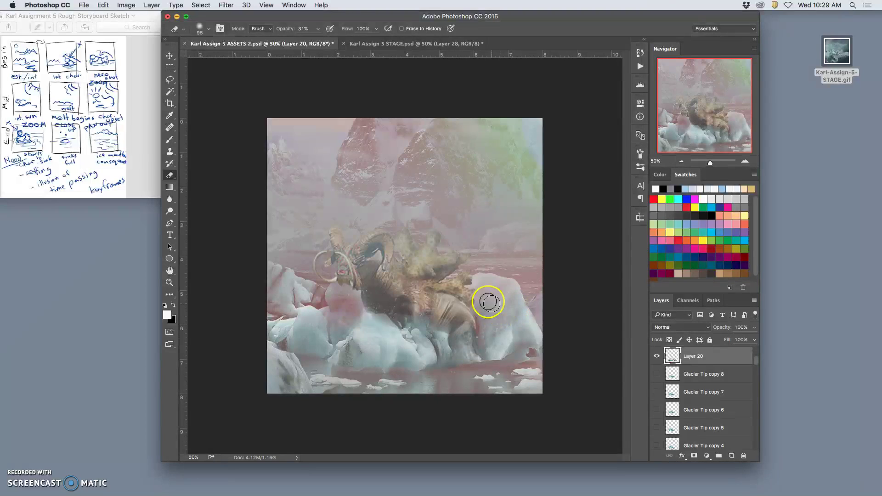
{"action": "left_click", "coordinate": [103, 5]}
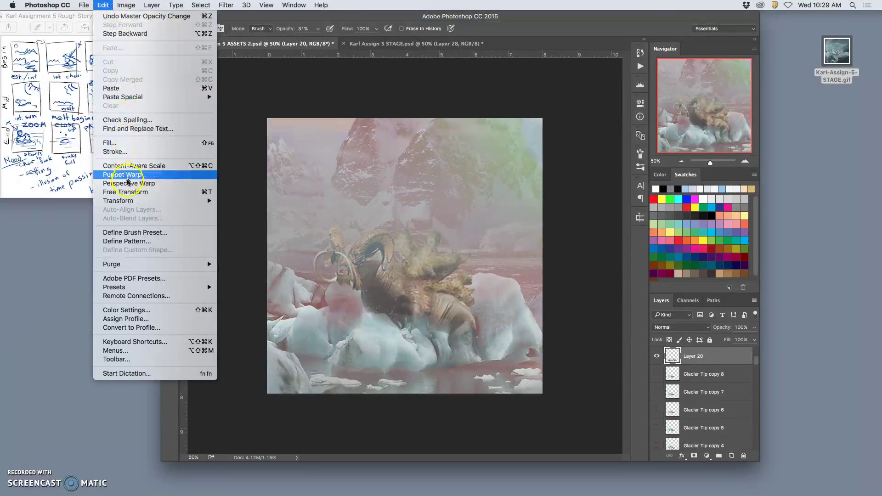
{"action": "left_click", "coordinate": [128, 174]}
{"action": "left_click", "coordinate": [322, 352]}
{"action": "left_click", "coordinate": [383, 363]}
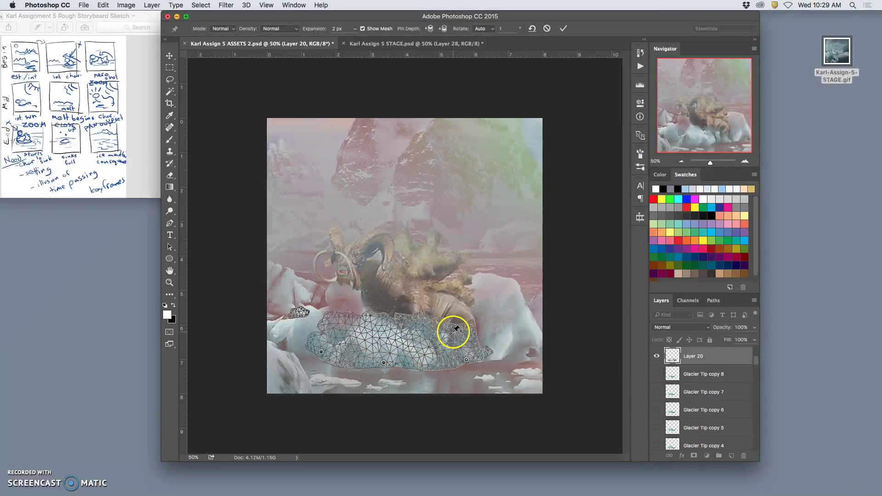
{"action": "left_click", "coordinate": [406, 318]}
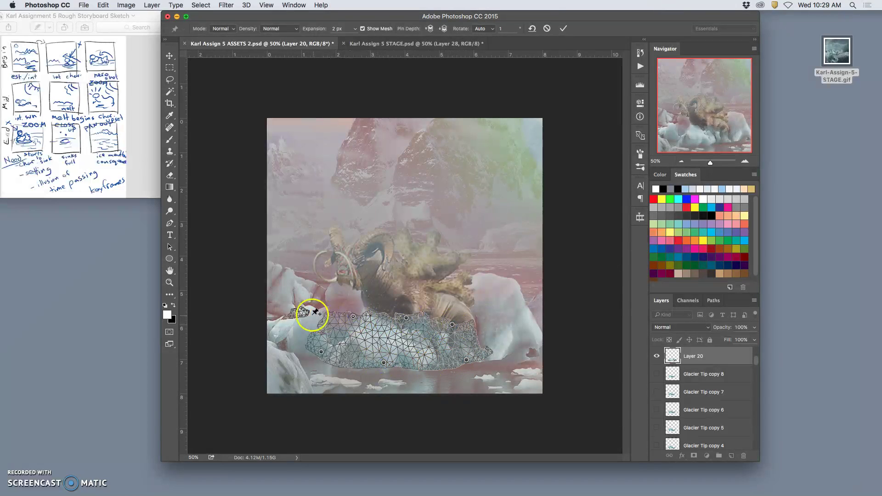
- Pull the warp pins slightly downward and outward to flatten the ice, apply the warp and compare with the STAGE document
{"action": "left_click_drag", "start_coordinate": [298, 313], "coordinate": [294, 318]}
{"action": "left_click", "coordinate": [371, 329]}
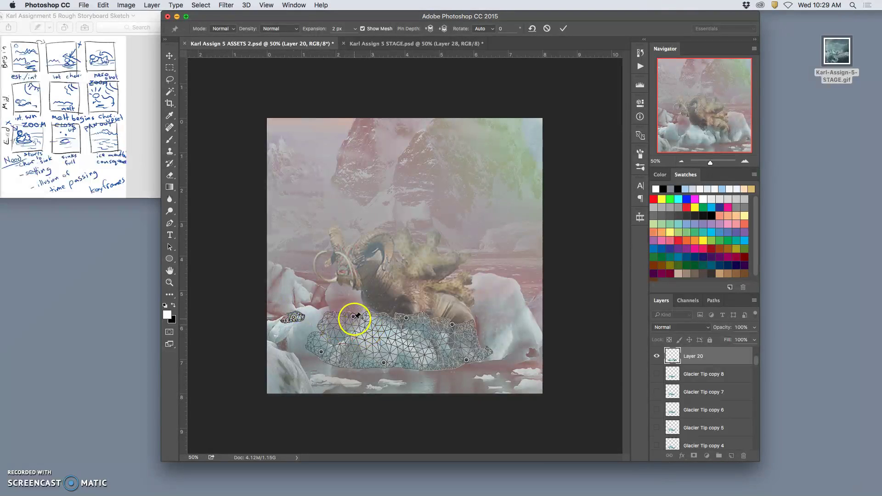
{"action": "left_click_drag", "start_coordinate": [353, 316], "coordinate": [351, 326]}
{"action": "left_click", "coordinate": [406, 317]}
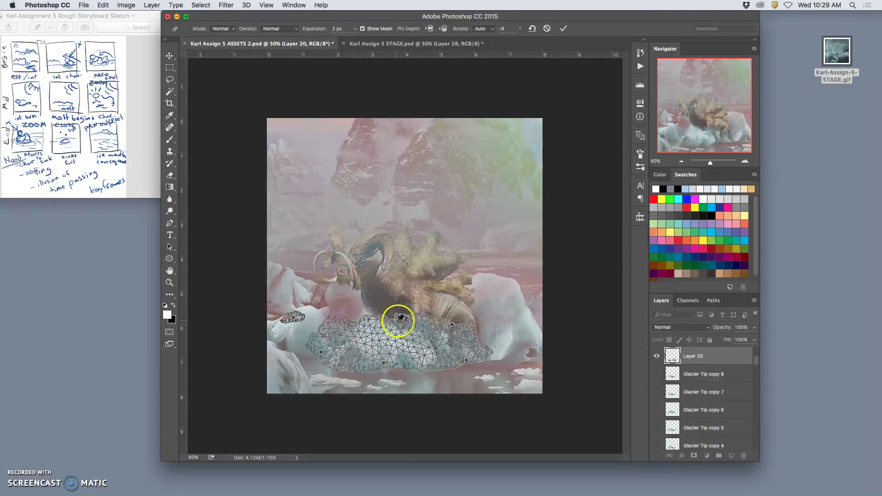
{"action": "left_click_drag", "start_coordinate": [406, 318], "coordinate": [457, 331]}
{"action": "left_click", "coordinate": [473, 360]}
{"action": "left_click_drag", "start_coordinate": [466, 361], "coordinate": [470, 363]}
{"action": "key", "text": "Return"}
{"action": "key", "text": "e"}
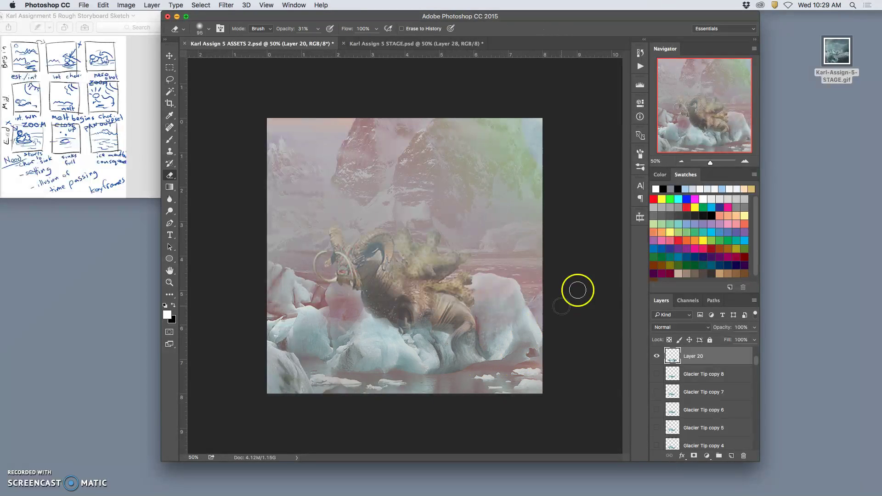
{"action": "left_click", "coordinate": [399, 45]}
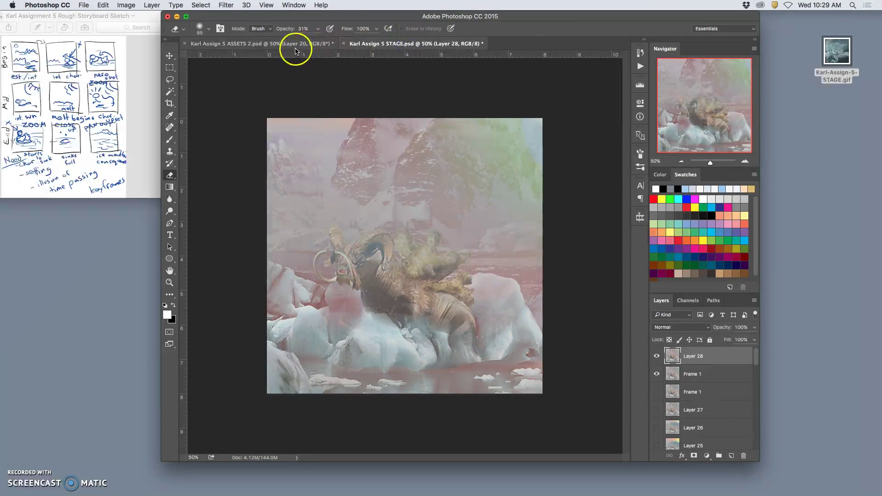
{"action": "left_click", "coordinate": [295, 48]}
- Set the opacity of Layer 22 copy 2, the red-orange gradient layer, to 55% and compare with the STAGE document
{"action": "scroll", "coordinate": [728, 418], "scroll_direction": "down", "scroll_amount": 10}
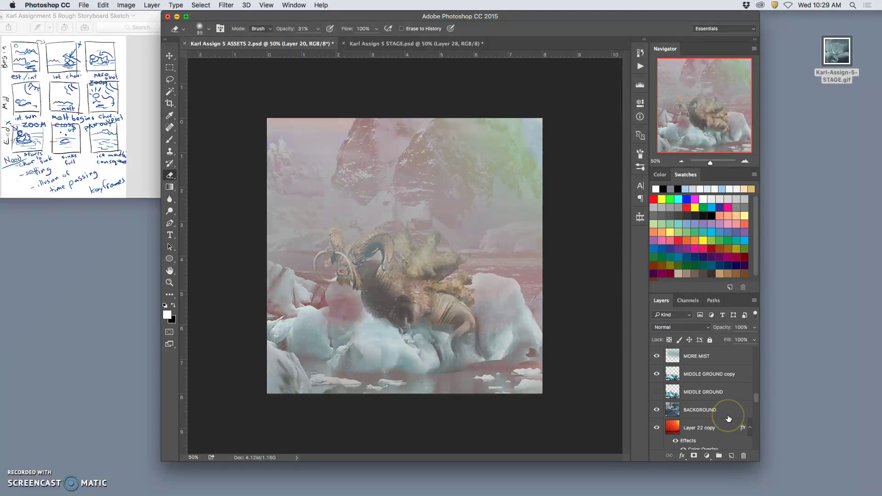
{"action": "scroll", "coordinate": [728, 416], "scroll_direction": "up", "scroll_amount": 4}
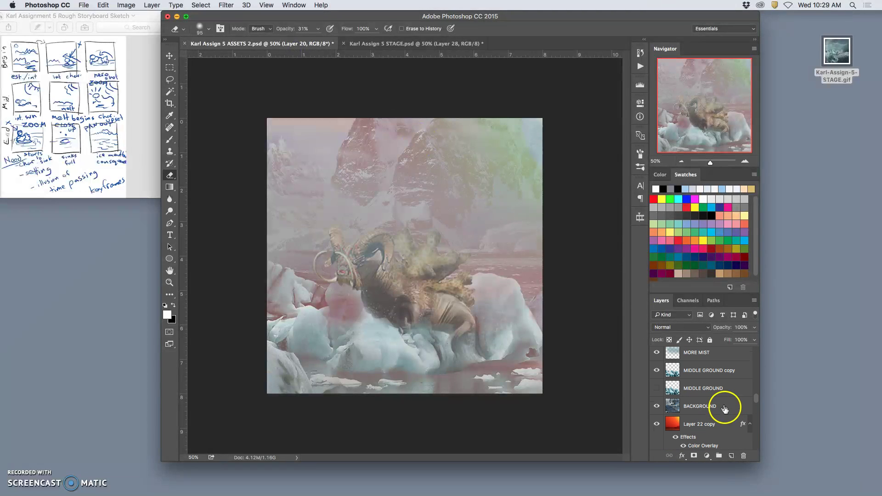
{"action": "left_click", "coordinate": [716, 429]}
{"action": "scroll", "coordinate": [726, 386], "scroll_direction": "up", "scroll_amount": 5}
{"action": "left_click", "coordinate": [724, 431]}
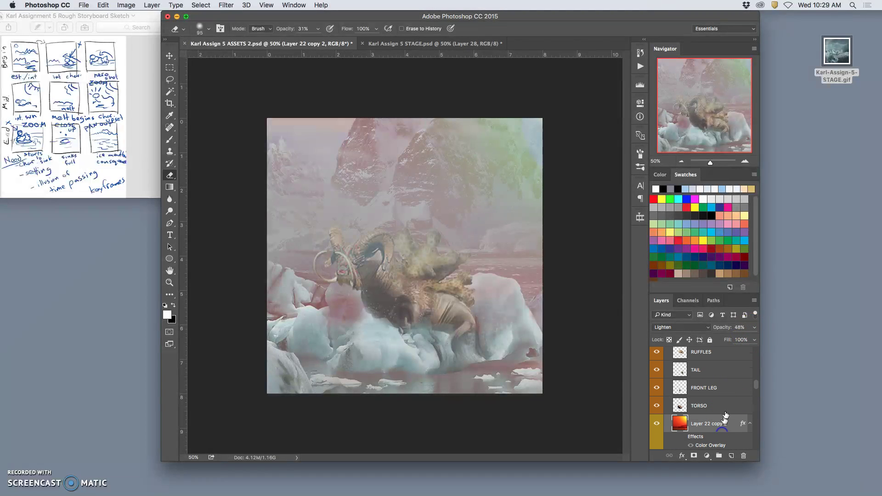
{"action": "left_click", "coordinate": [752, 328]}
{"action": "mouse_move", "coordinate": [736, 339]}
{"action": "left_mouse_down"}
{"action": "mouse_move", "coordinate": [750, 336]}
{"action": "mouse_move", "coordinate": [731, 340]}
{"action": "left_mouse_up"}
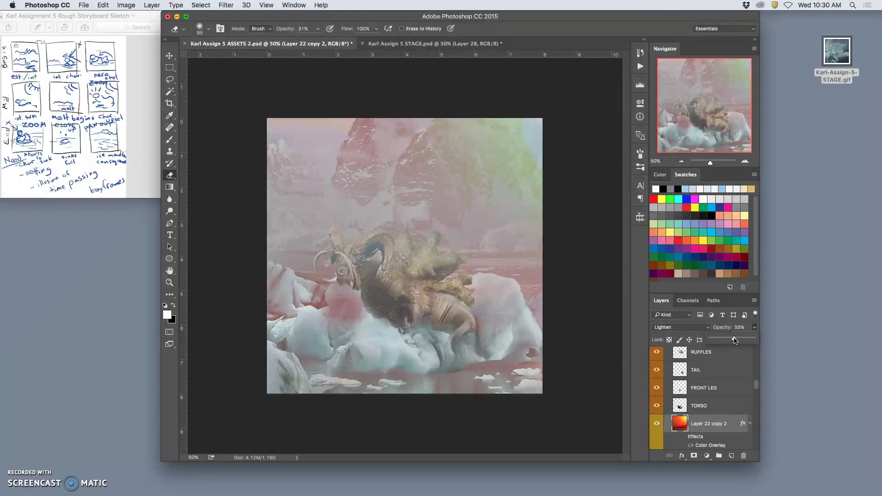
{"action": "left_click", "coordinate": [430, 43]}
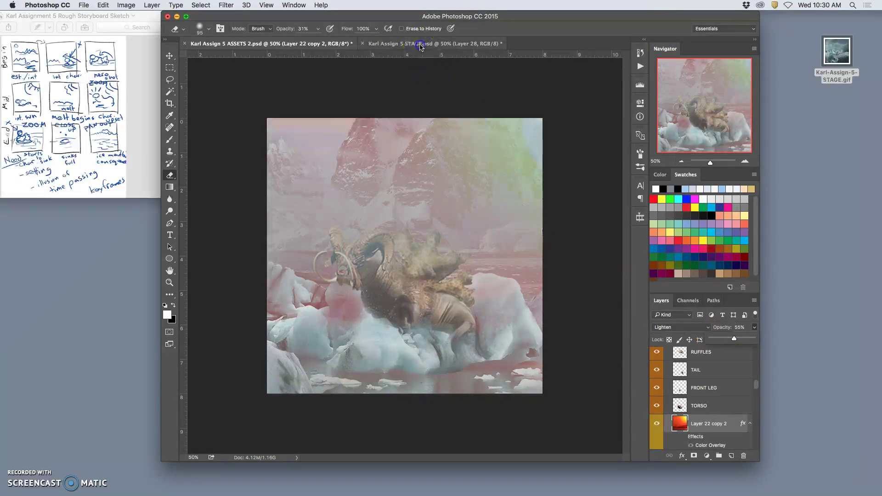
{"action": "left_click", "coordinate": [317, 45]}
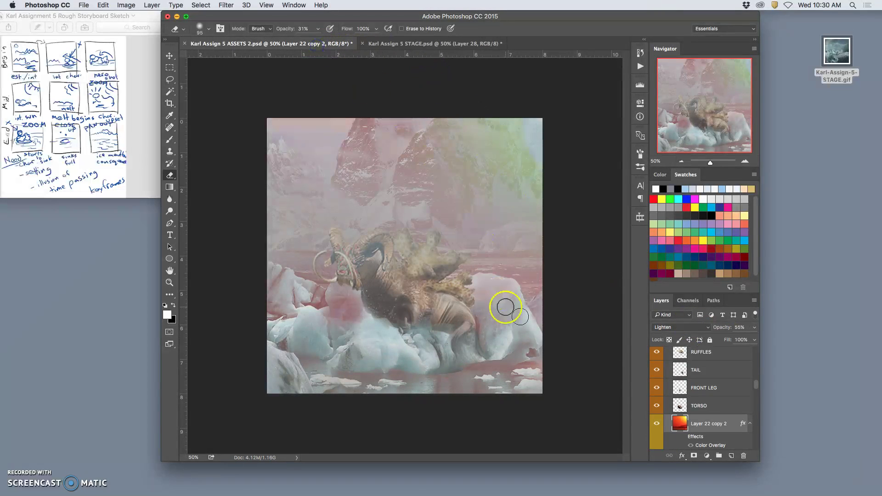
- Transform the HEAD layer, rotating it slightly clockwise and shifting it toward the character's body
{"action": "scroll", "coordinate": [692, 404], "scroll_direction": "up", "scroll_amount": 3}
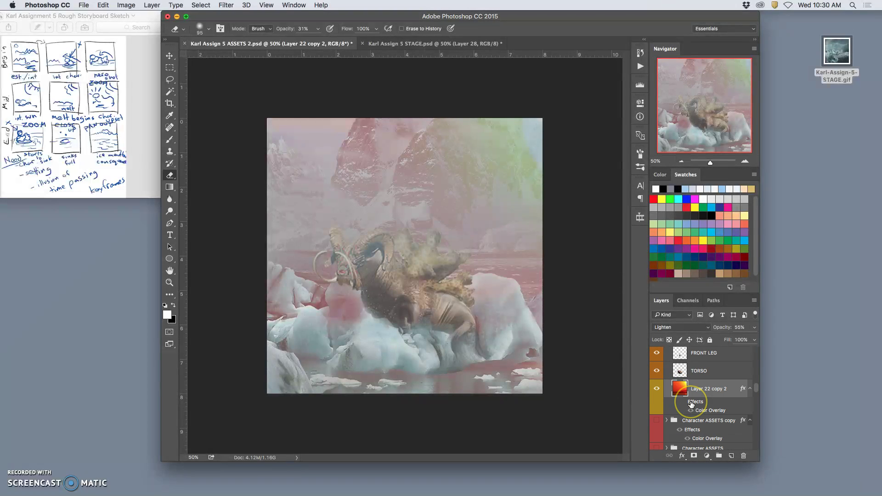
{"action": "left_click", "coordinate": [697, 375]}
{"action": "key", "text": "super+t"}
{"action": "left_click_drag", "start_coordinate": [404, 220], "coordinate": [408, 229]}
{"action": "left_click_drag", "start_coordinate": [385, 267], "coordinate": [393, 264]}
{"action": "key", "text": "Return"}
{"action": "key", "text": "e"}
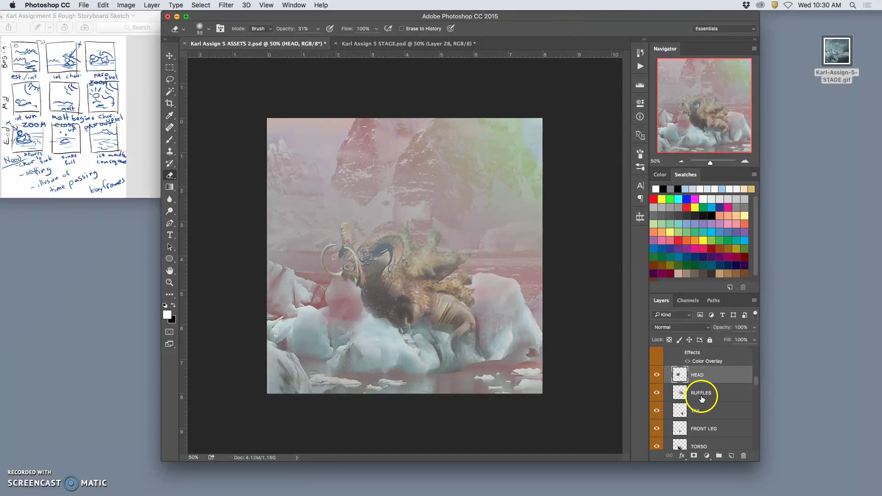
- Transform the RUFFLES, TAIL and FRONT LEG layers together, rotating them slightly clockwise and nudging them down
{"action": "left_click", "coordinate": [701, 398]}
{"action": "left_click", "coordinate": [706, 431], "text": "shift"}
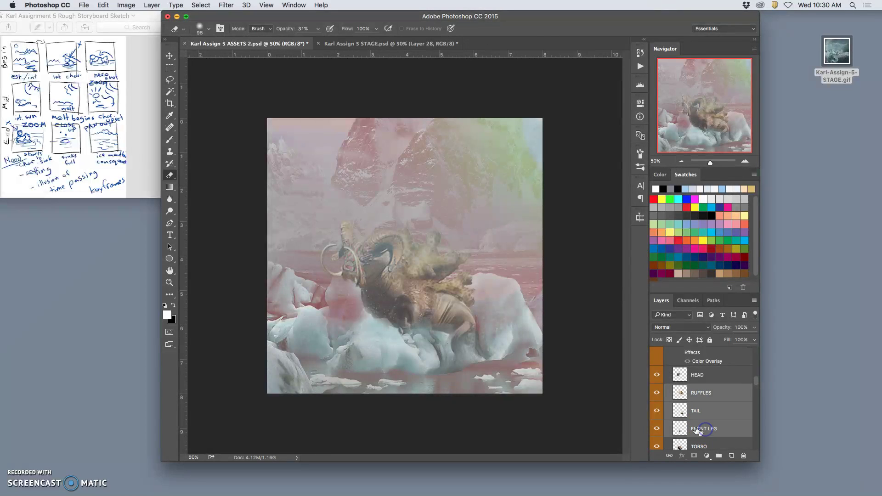
{"action": "key", "text": "super+t"}
{"action": "left_click_drag", "start_coordinate": [489, 226], "coordinate": [490, 229]}
{"action": "left_click_drag", "start_coordinate": [458, 265], "coordinate": [460, 267]}
{"action": "key", "text": "Return"}
{"action": "key", "text": "e"}
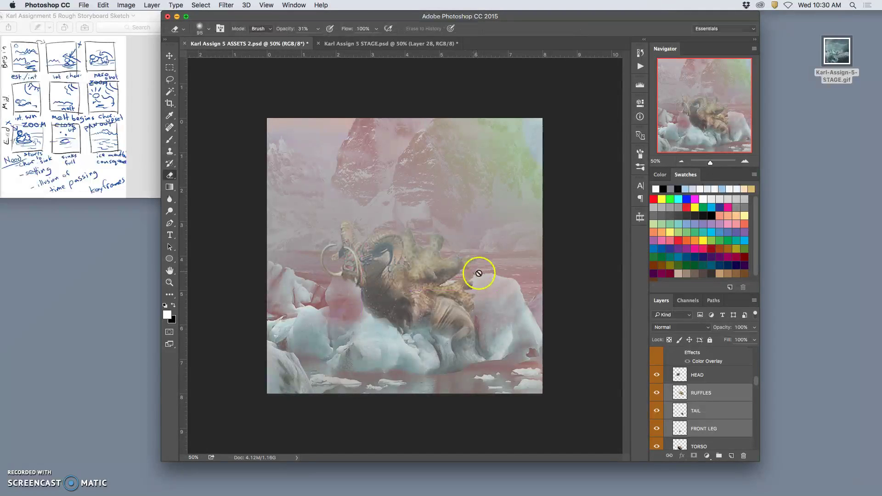
{"action": "left_click", "coordinate": [273, 43]}
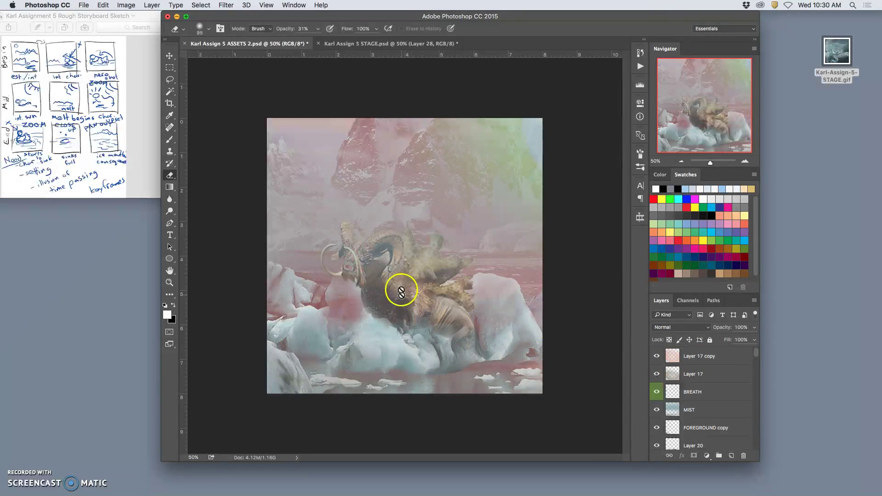
- Stamp all visible layers into a new layer above Layer 17 copy and paste the merged image into the STAGE document
{"action": "mouse_move", "coordinate": [371, 269]}
{"action": "left_mouse_down"}
{"action": "mouse_move", "coordinate": [353, 285]}
{"action": "mouse_move", "coordinate": [385, 280]}
{"action": "mouse_move", "coordinate": [377, 257]}
{"action": "mouse_move", "coordinate": [336, 268]}
{"action": "mouse_move", "coordinate": [363, 248]}
{"action": "mouse_move", "coordinate": [373, 263]}
{"action": "mouse_move", "coordinate": [357, 281]}
{"action": "left_mouse_up"}
{"action": "left_click", "coordinate": [699, 361]}
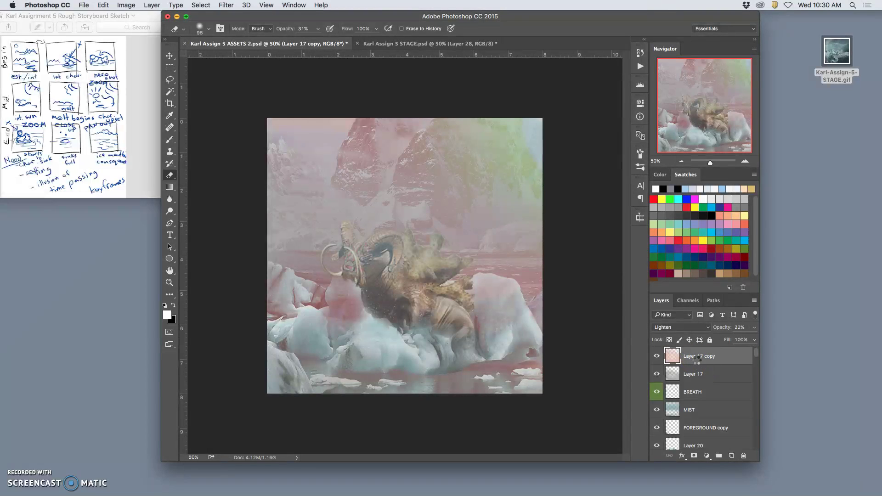
{"action": "left_click", "coordinate": [694, 363]}
{"action": "left_click", "coordinate": [366, 234]}
{"action": "left_click", "coordinate": [450, 296]}
{"action": "left_click", "coordinate": [153, 5]}
{"action": "left_click", "coordinate": [198, 344], "text": "alt"}
{"action": "mouse_move", "coordinate": [495, 248]}
{"action": "left_mouse_down"}
{"action": "mouse_move", "coordinate": [395, 40]}
{"action": "mouse_move", "coordinate": [506, 250]}
{"action": "left_mouse_up"}
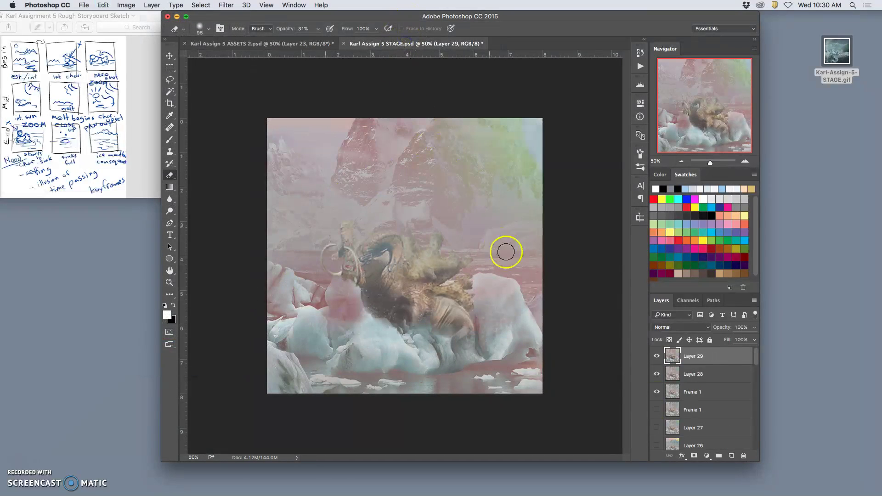
- Delete the merged Layer 23 from the ASSETS 2 document and set Layer 17 copy's opacity to 12%
{"action": "left_click", "coordinate": [298, 45]}
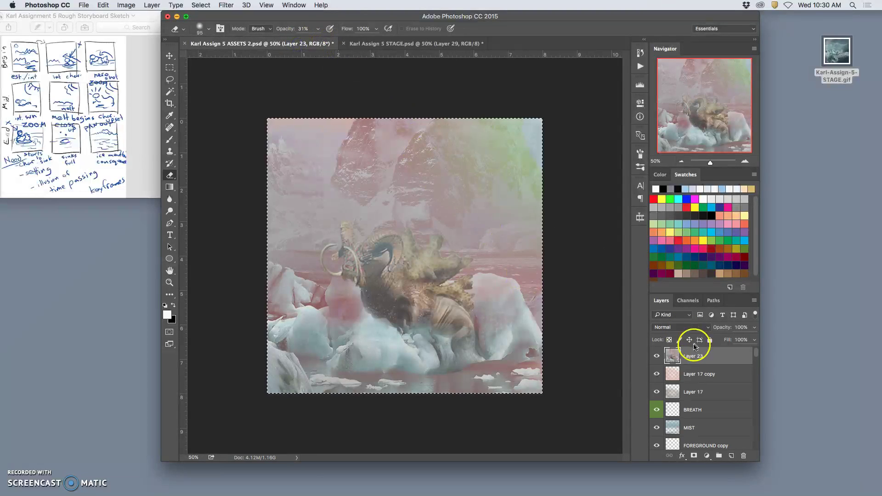
{"action": "key", "text": "super+d"}
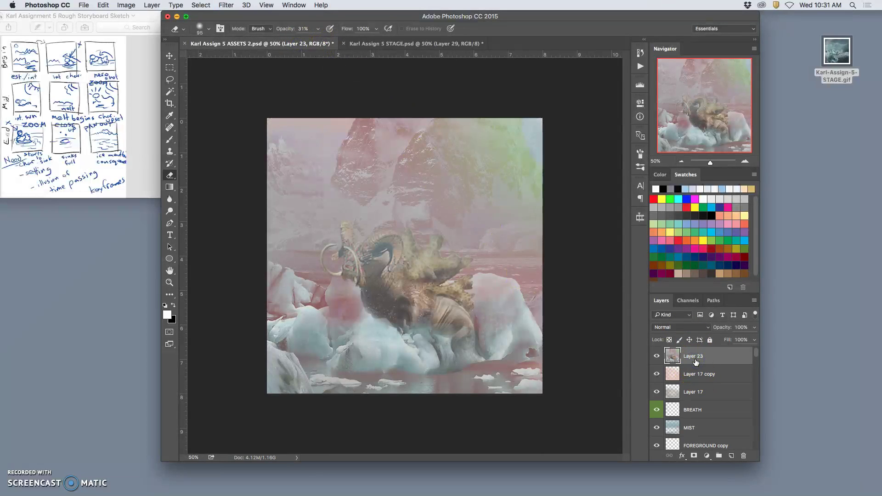
{"action": "key", "text": "BackSpace"}
{"action": "left_click_drag", "start_coordinate": [753, 327], "coordinate": [717, 341]}
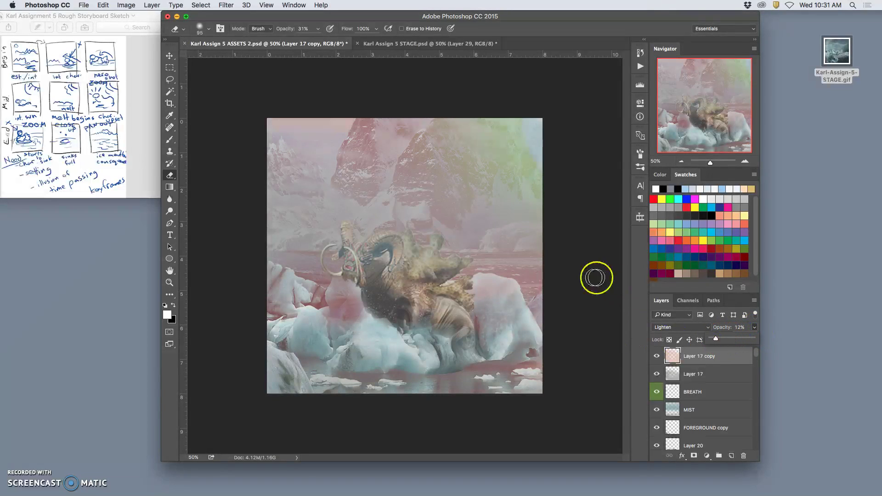
{"action": "left_click", "coordinate": [656, 356]}
{"action": "left_click", "coordinate": [657, 356]}
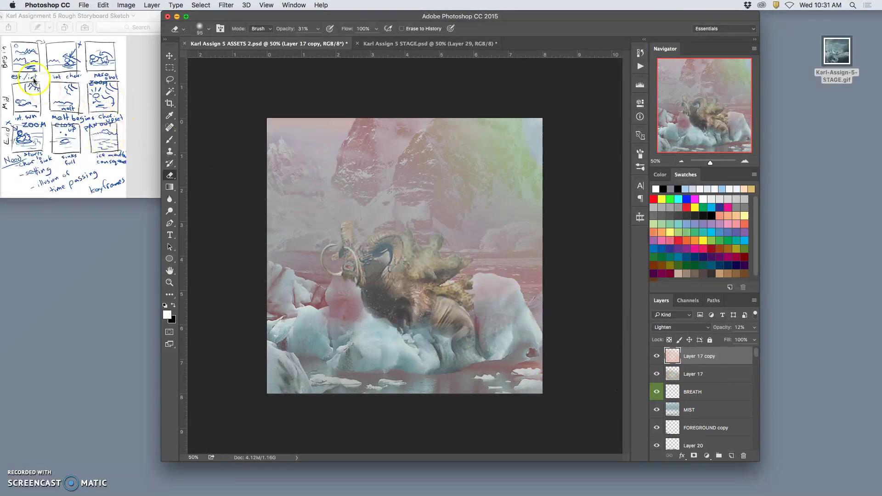
- Set the opacity of Layer 22 copy 2 below the character's TORSO layer to 76%
{"action": "scroll", "coordinate": [683, 412], "scroll_direction": "down", "scroll_amount": 3}
{"action": "scroll", "coordinate": [683, 411], "scroll_direction": "down", "scroll_amount": 10}
{"action": "scroll", "coordinate": [684, 408], "scroll_direction": "up", "scroll_amount": 3}
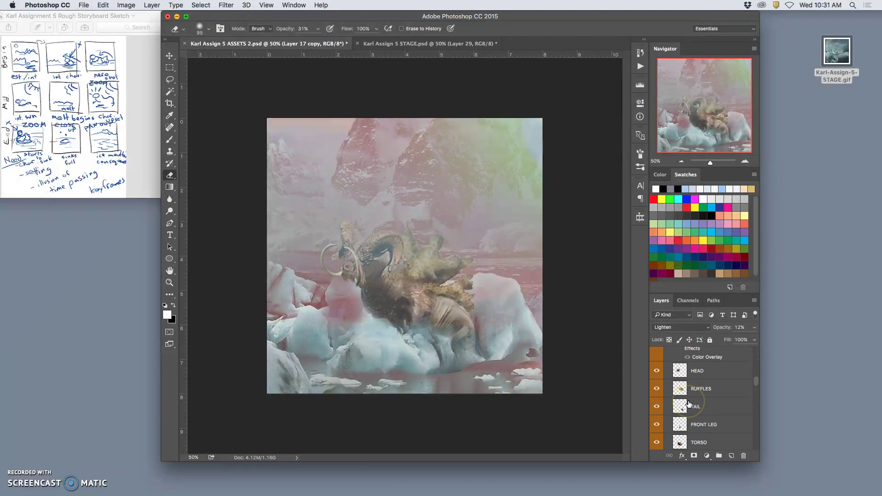
{"action": "scroll", "coordinate": [688, 403], "scroll_direction": "down", "scroll_amount": 4}
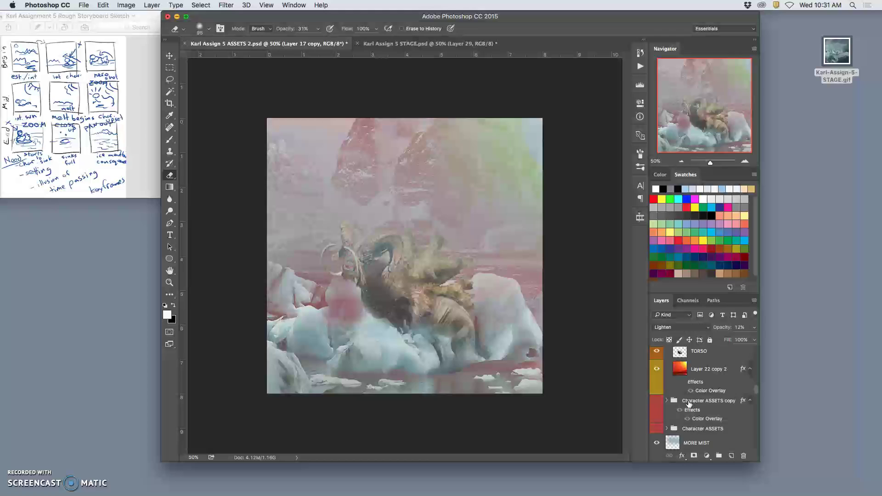
{"action": "left_click", "coordinate": [702, 381]}
{"action": "left_click", "coordinate": [752, 328]}
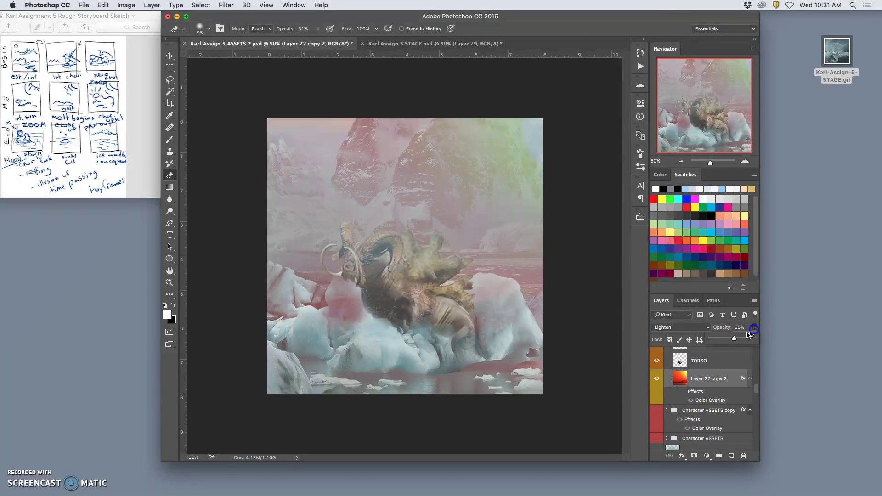
{"action": "left_click_drag", "start_coordinate": [739, 339], "coordinate": [743, 340]}
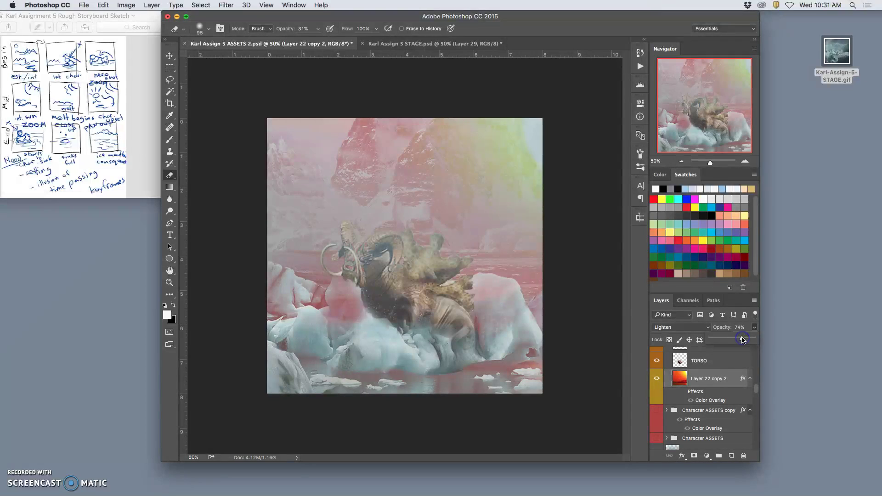
- Start Puppet Warp on Layer 20, the ice below the character, and place pins along its upper edge and lower side
{"action": "scroll", "coordinate": [719, 381], "scroll_direction": "up", "scroll_amount": 10}
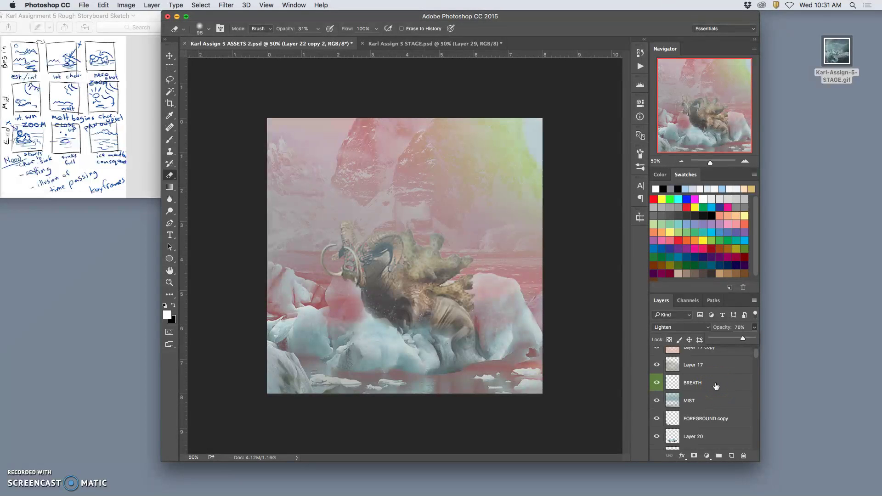
{"action": "scroll", "coordinate": [714, 392], "scroll_direction": "down", "scroll_amount": 10}
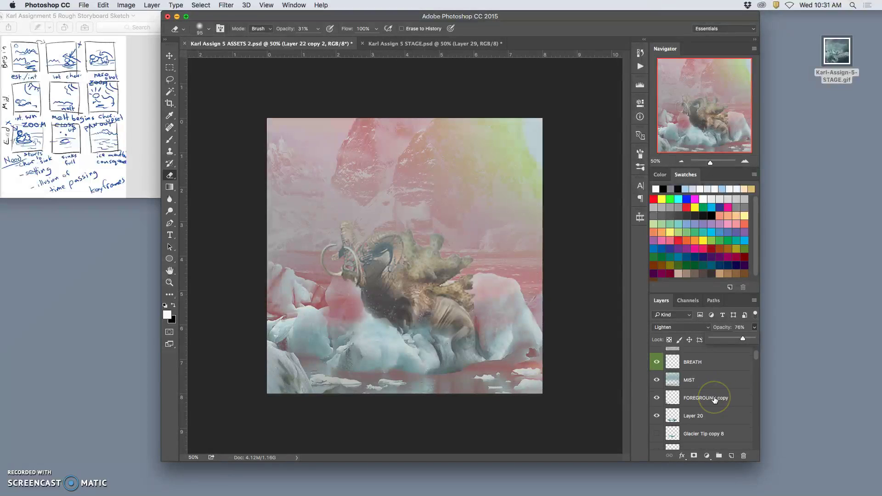
{"action": "scroll", "coordinate": [714, 400], "scroll_direction": "down", "scroll_amount": 8}
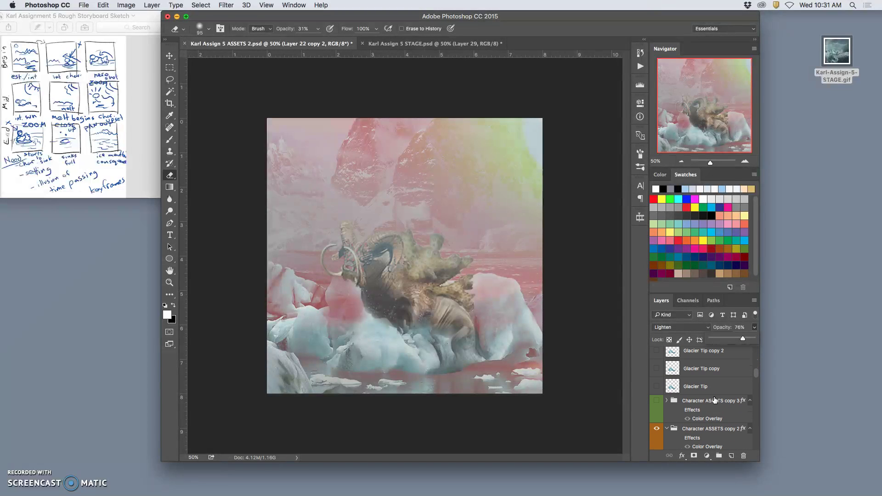
{"action": "scroll", "coordinate": [715, 404], "scroll_direction": "down", "scroll_amount": 3}
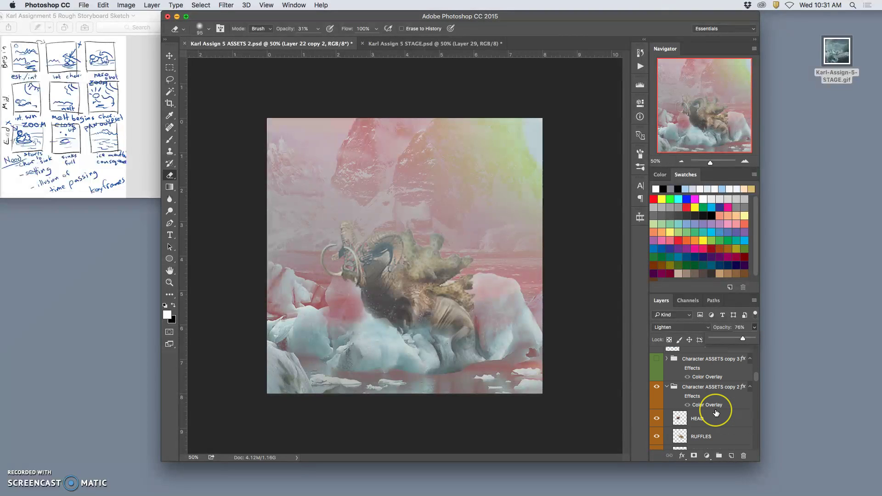
{"action": "scroll", "coordinate": [715, 412], "scroll_direction": "up", "scroll_amount": 12}
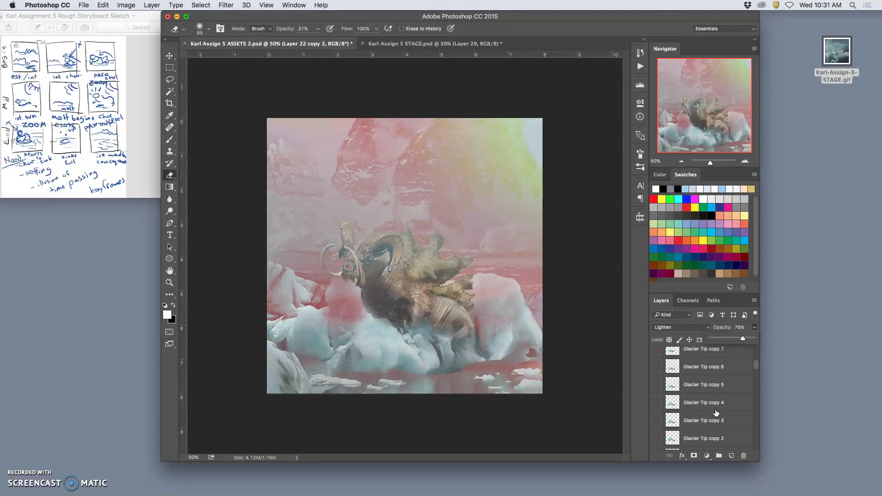
{"action": "scroll", "coordinate": [715, 412], "scroll_direction": "down", "scroll_amount": 3}
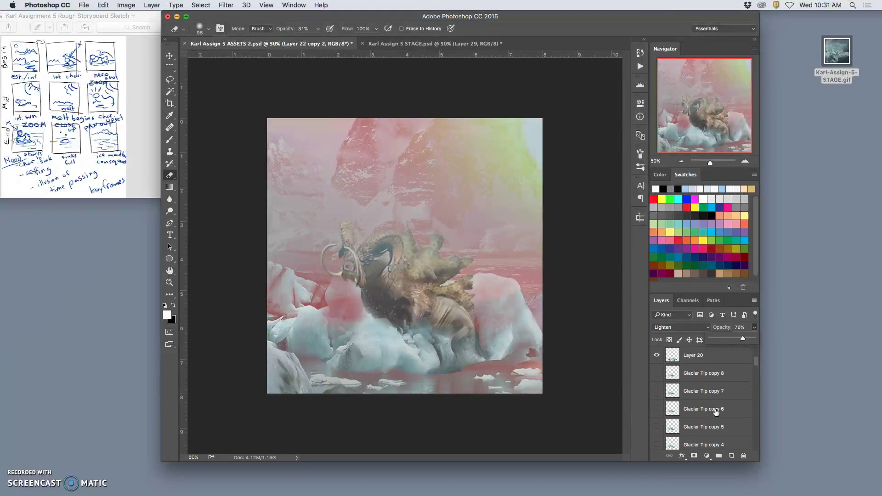
{"action": "left_click", "coordinate": [704, 362]}
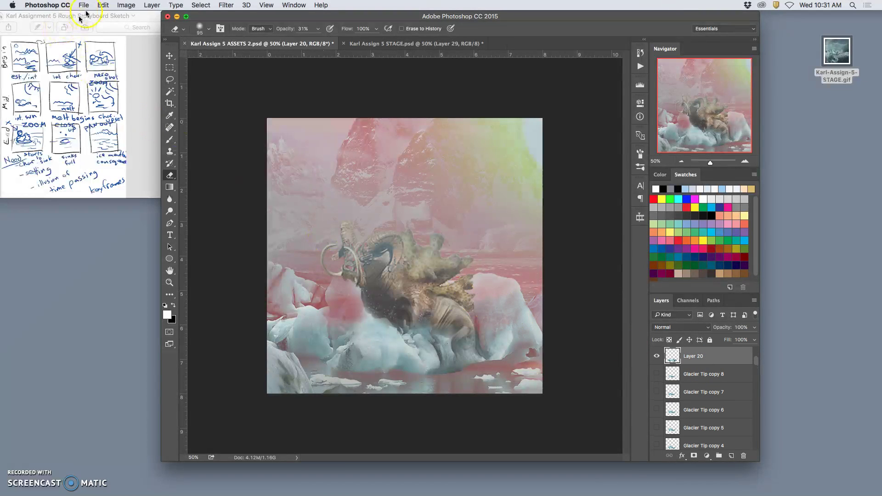
{"action": "left_click", "coordinate": [102, 5]}
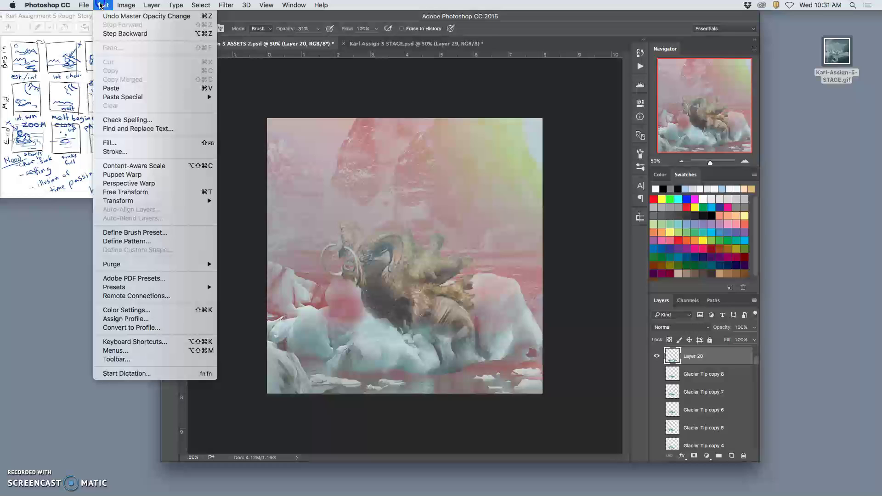
{"action": "left_click", "coordinate": [122, 174]}
{"action": "left_click", "coordinate": [425, 320]}
{"action": "left_click", "coordinate": [378, 324]}
{"action": "left_click", "coordinate": [474, 334]}
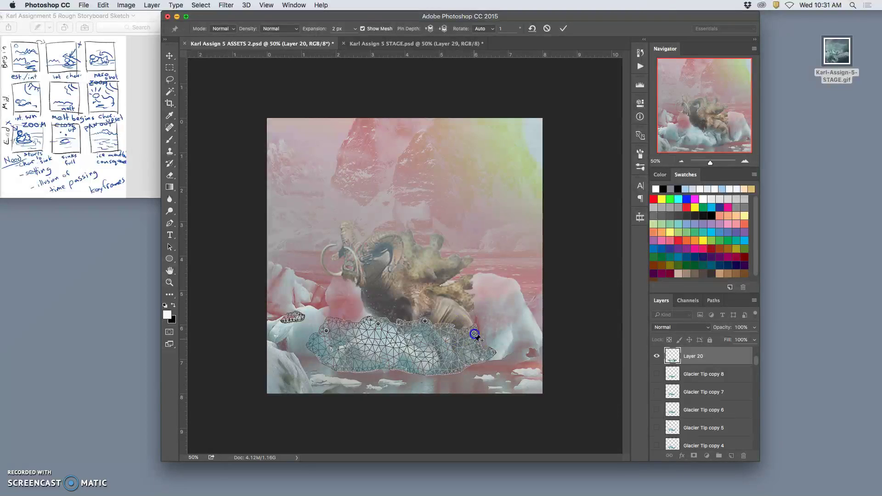
{"action": "left_click", "coordinate": [477, 357]}
- Pull the upper edge of Layer 20's ice downward with the pins, apply the warp and compare it with the STAGE document
{"action": "left_click_drag", "start_coordinate": [379, 326], "coordinate": [323, 364]}
{"action": "left_click", "coordinate": [327, 331]}
{"action": "left_click", "coordinate": [311, 365]}
{"action": "left_click_drag", "start_coordinate": [424, 321], "coordinate": [459, 334]}
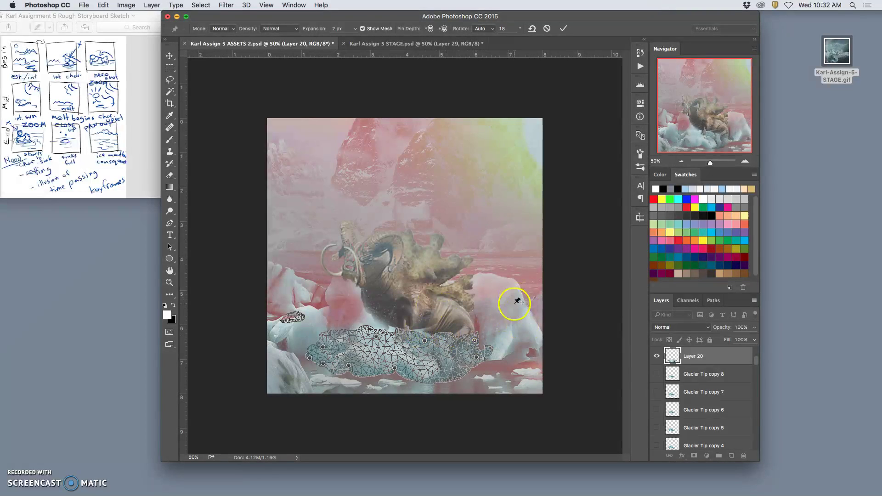
{"action": "key", "text": "Return"}
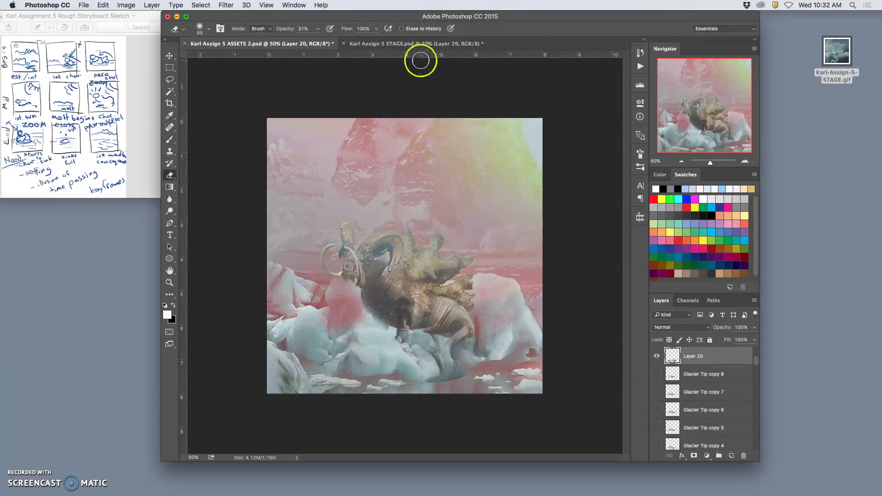
{"action": "left_click", "coordinate": [356, 46]}
{"action": "left_click", "coordinate": [293, 43]}
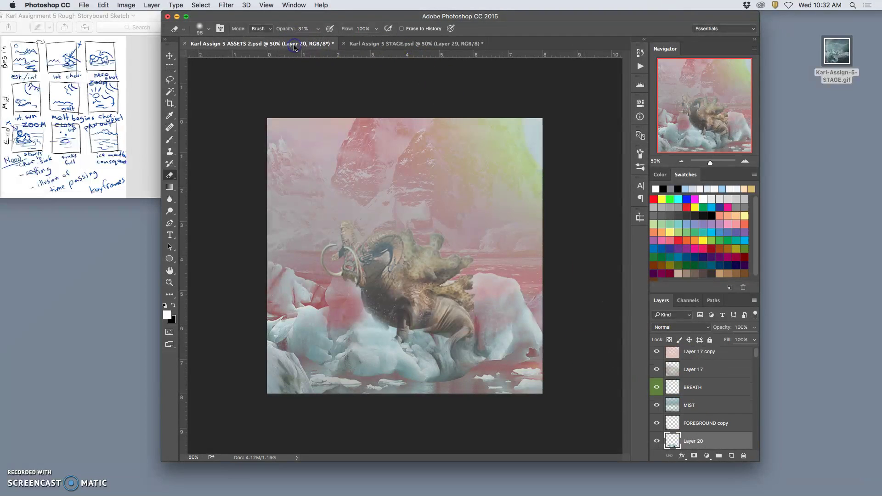
{"action": "left_click", "coordinate": [377, 46]}
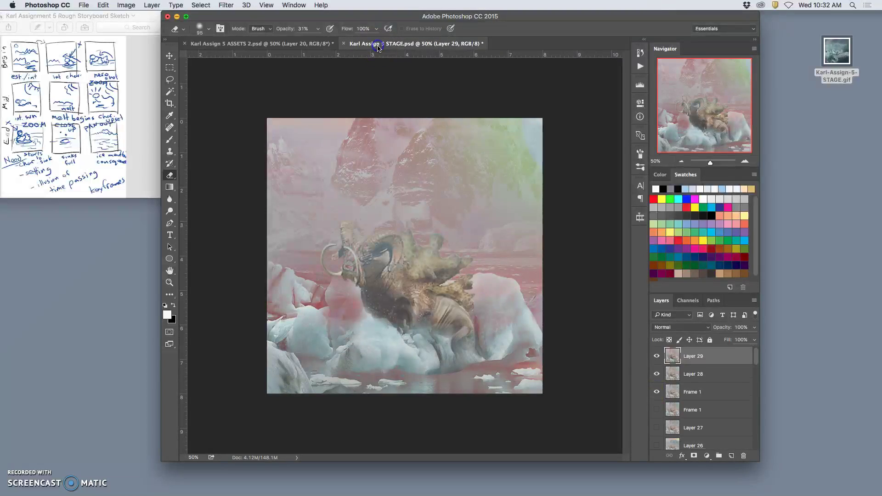
{"action": "left_click", "coordinate": [290, 46]}
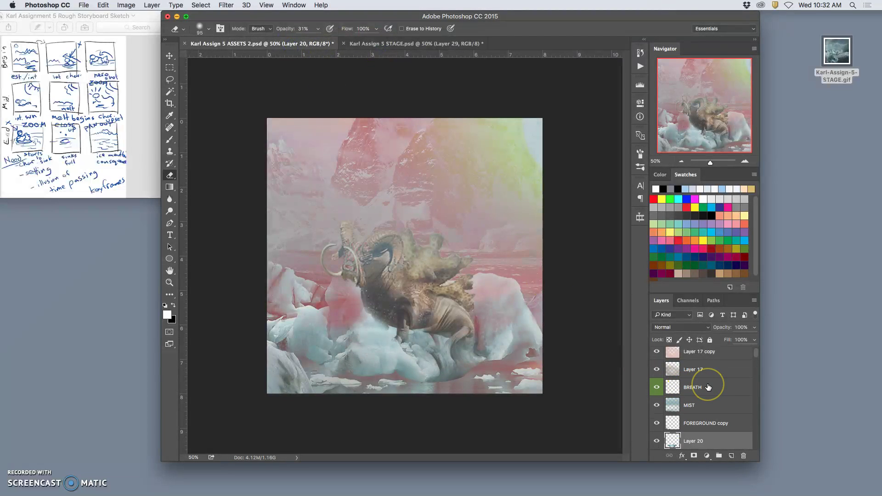
- Duplicate the MIDDLE GROUND copy layer in ASSETS 2 and hide the original below the duplicate
{"action": "scroll", "coordinate": [709, 387], "scroll_direction": "down", "scroll_amount": 3}
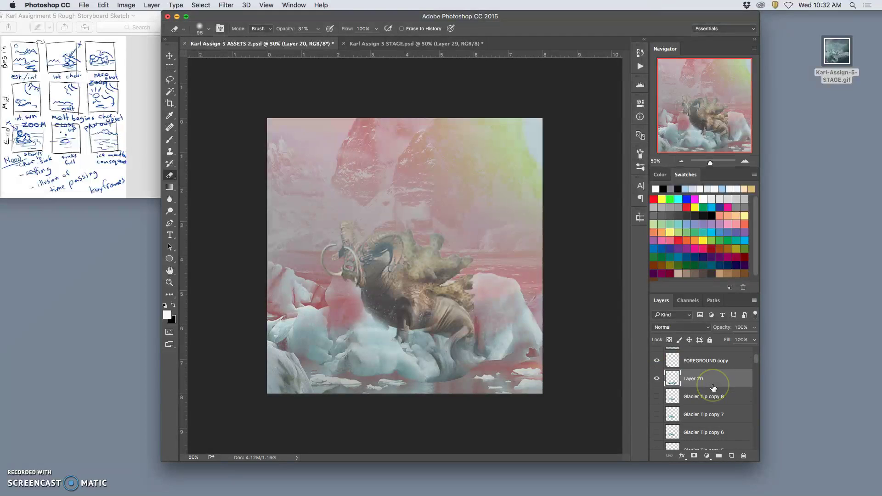
{"action": "scroll", "coordinate": [719, 418], "scroll_direction": "down", "scroll_amount": 5}
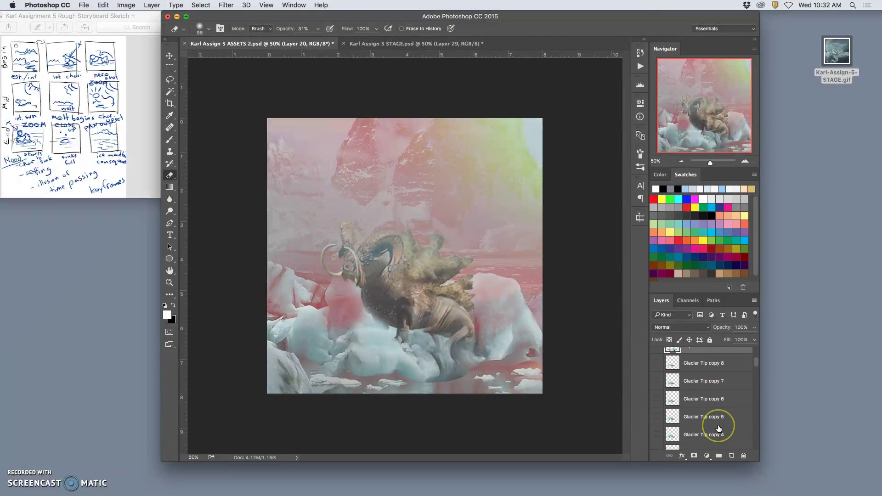
{"action": "scroll", "coordinate": [718, 428], "scroll_direction": "down", "scroll_amount": 10}
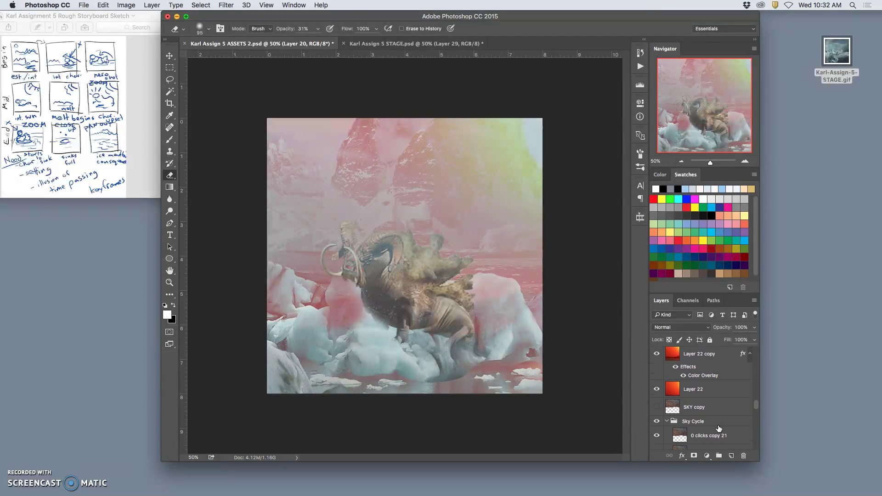
{"action": "left_click", "coordinate": [697, 368]}
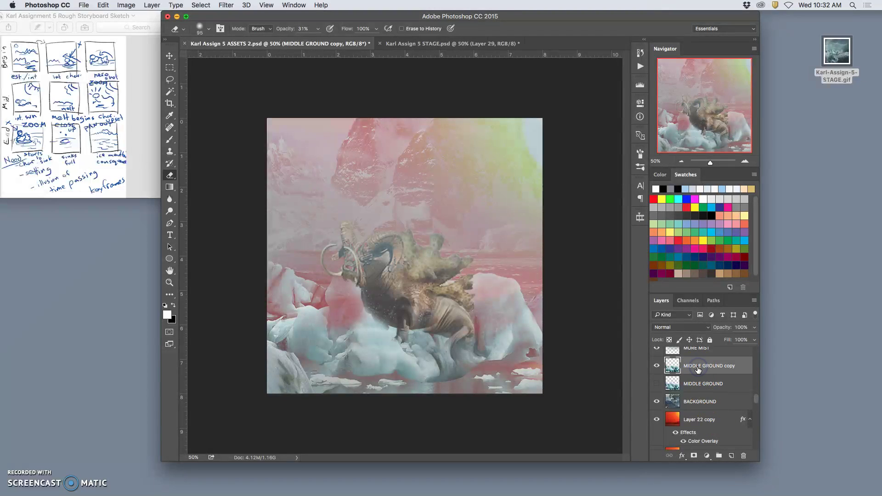
{"action": "scroll", "coordinate": [698, 372], "scroll_direction": "up", "scroll_amount": 1}
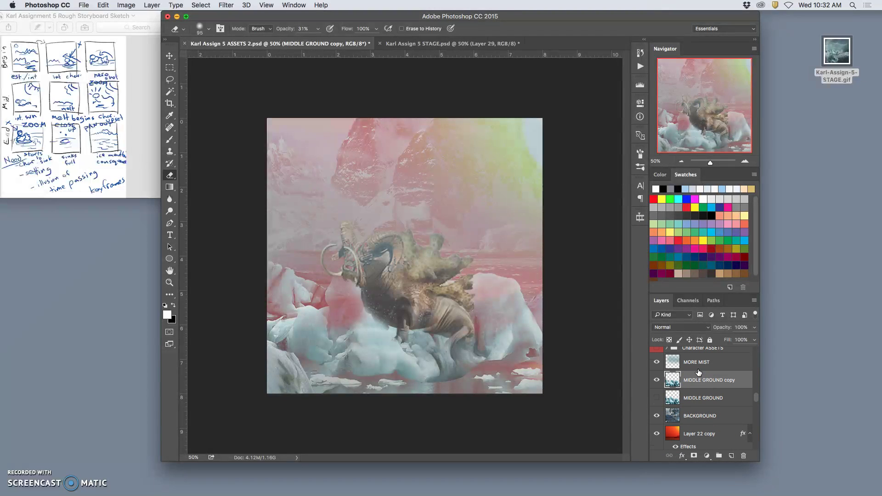
{"action": "key", "text": "super+j"}
{"action": "left_click", "coordinate": [656, 398]}
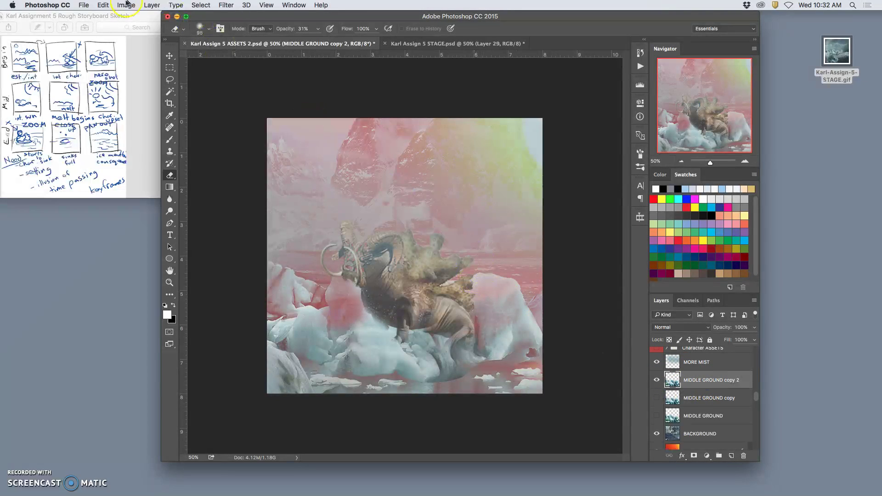
- Try to lower the middle-ground ice peaks on MIDDLE GROUND copy 2 with Puppet Warp
{"action": "left_click", "coordinate": [103, 5]}
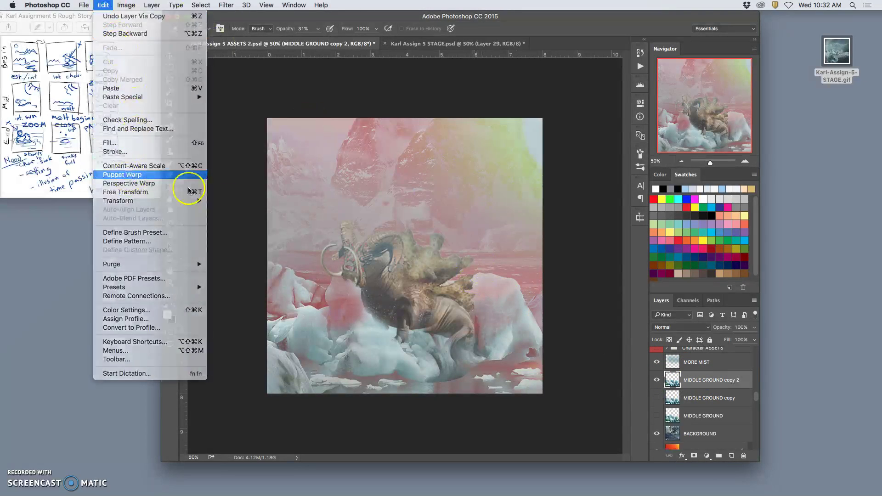
{"action": "left_click", "coordinate": [186, 175]}
{"action": "left_click", "coordinate": [282, 277]}
{"action": "left_click", "coordinate": [402, 285]}
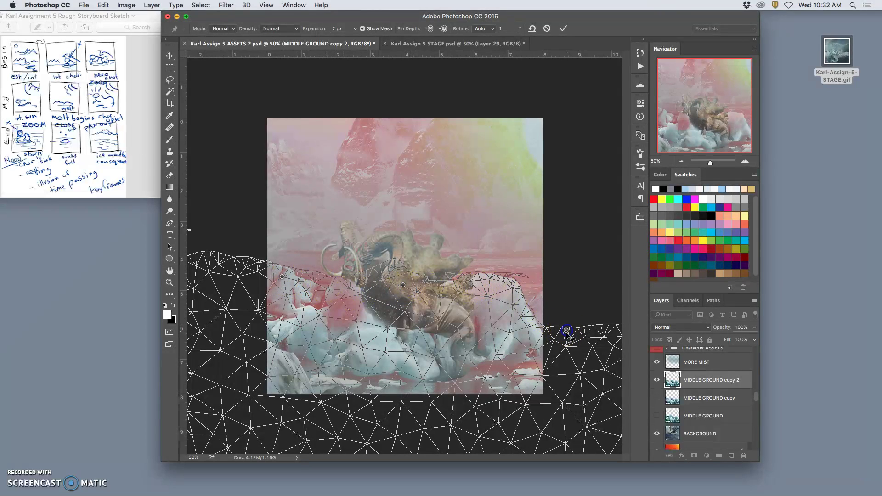
{"action": "key", "text": "super+minus"}
{"action": "key", "text": "super+minus"}
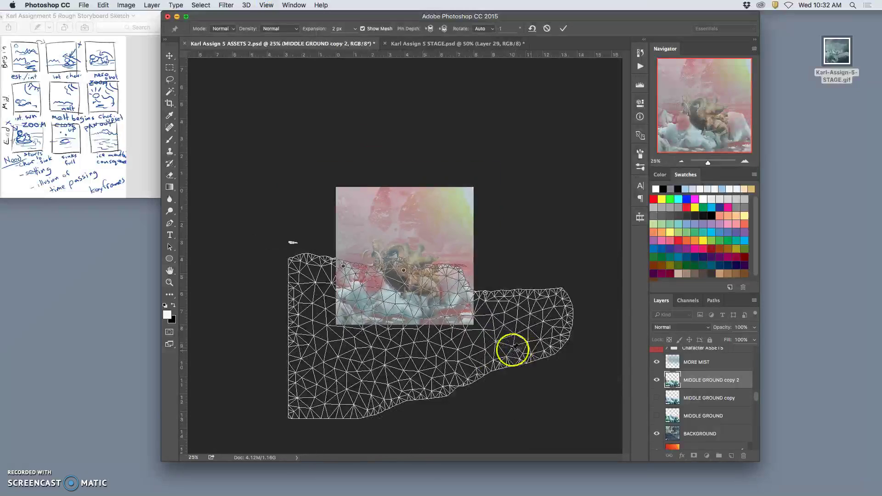
{"action": "left_click", "coordinate": [374, 401]}
{"action": "left_click_drag", "start_coordinate": [403, 269], "coordinate": [406, 286]}
{"action": "left_click", "coordinate": [343, 266]}
{"action": "left_click_drag", "start_coordinate": [342, 270], "coordinate": [341, 277]}
{"action": "left_click_drag", "start_coordinate": [458, 277], "coordinate": [459, 280]}
{"action": "key", "text": "Return"}
{"action": "key", "text": "e"}
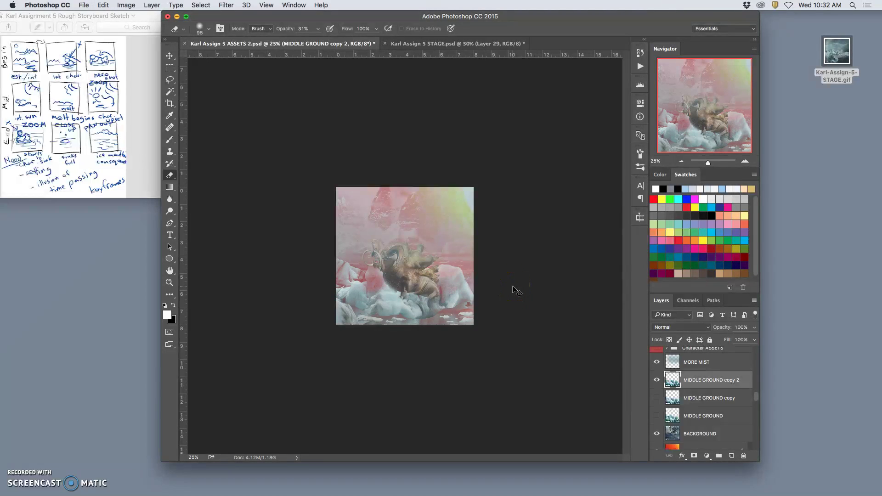
- Puppet Warp MIDDLE GROUND copy 2, anchoring its lower edge with pins and pulling the ice peaks behind the character slightly down
{"action": "left_click", "coordinate": [103, 5]}
{"action": "left_click", "coordinate": [340, 317]}
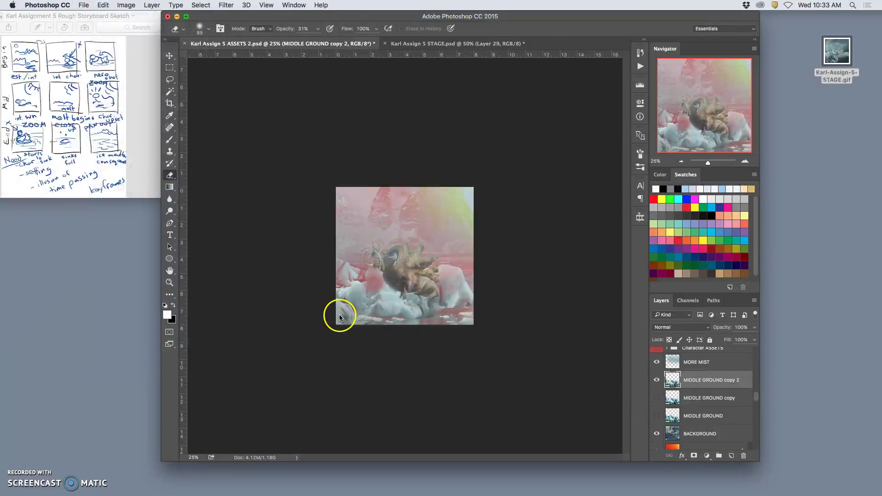
{"action": "left_click", "coordinate": [386, 267]}
{"action": "left_click", "coordinate": [431, 264]}
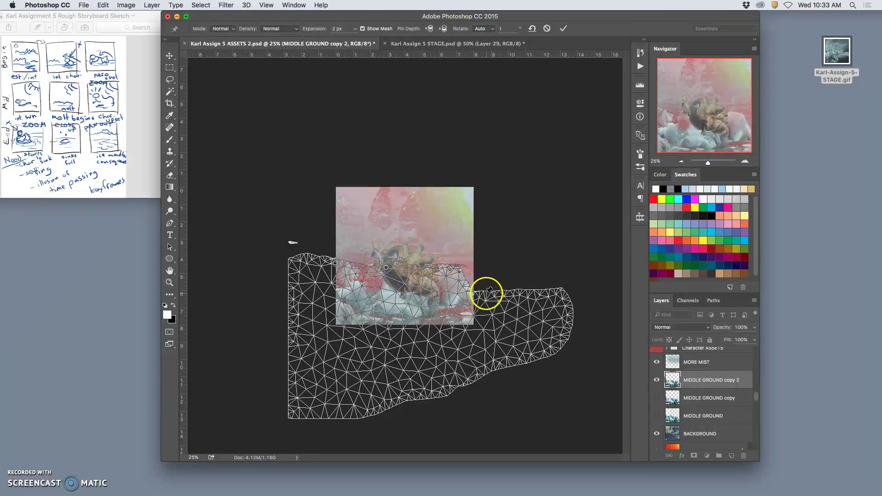
{"action": "left_click", "coordinate": [406, 398]}
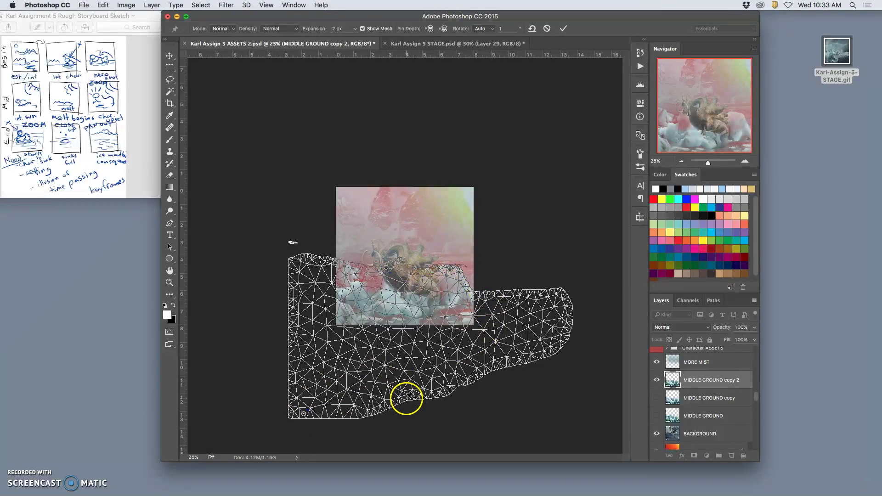
{"action": "left_click", "coordinate": [518, 356]}
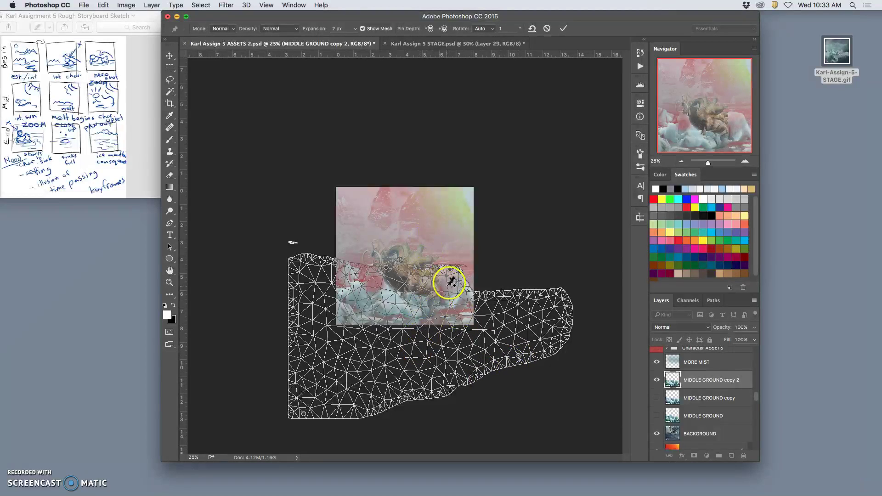
{"action": "left_click_drag", "start_coordinate": [450, 268], "coordinate": [449, 277]}
{"action": "left_click", "coordinate": [385, 269]}
{"action": "left_click_drag", "start_coordinate": [384, 269], "coordinate": [328, 266]}
{"action": "key", "text": "Return"}
{"action": "key", "text": "e"}
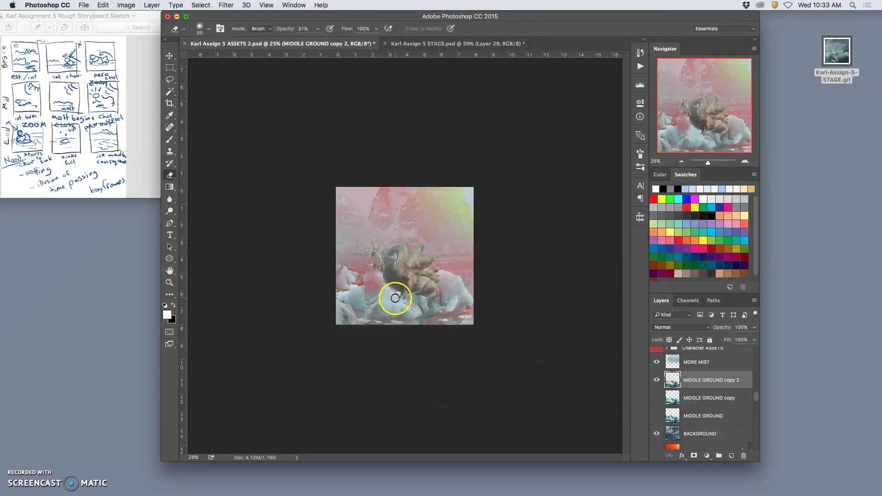
- Compare the warped ice in ASSETS 2 with the previous frame in STAGE, viewing both documents at the same enlarged zoom
{"action": "left_click", "coordinate": [426, 44]}
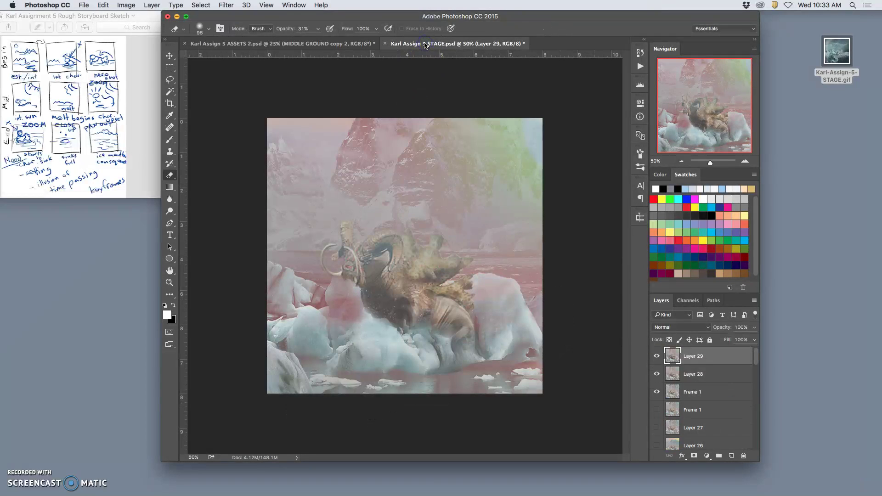
{"action": "left_click", "coordinate": [350, 44]}
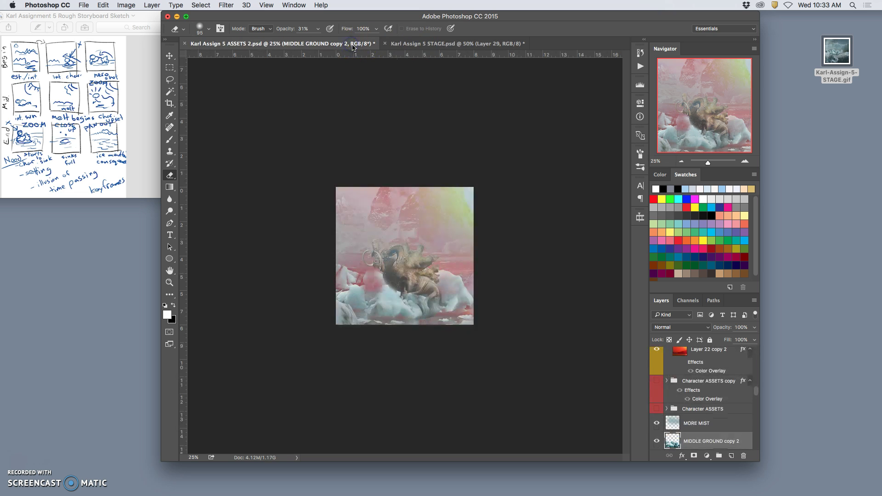
{"action": "scroll", "coordinate": [384, 43], "scroll_direction": "up", "scroll_amount": 4}
{"action": "left_click", "coordinate": [475, 43]}
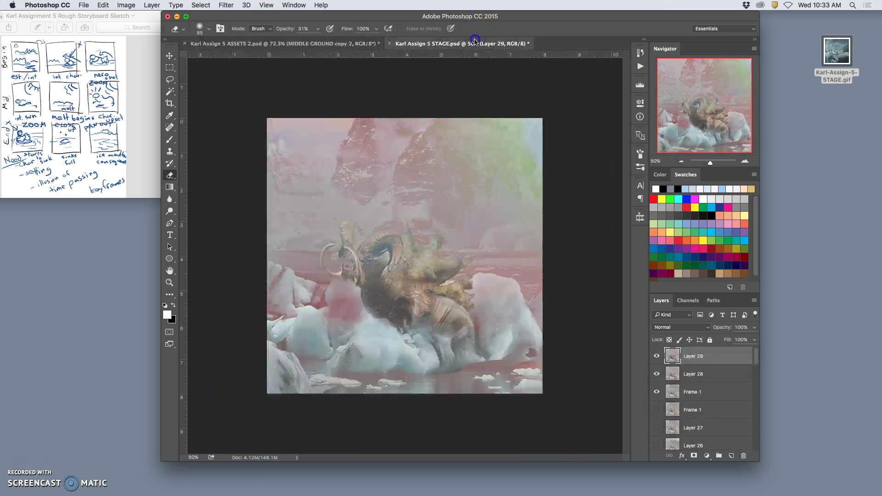
{"action": "scroll", "coordinate": [474, 40], "scroll_direction": "up", "scroll_amount": 3}
{"action": "left_click", "coordinate": [322, 48]}
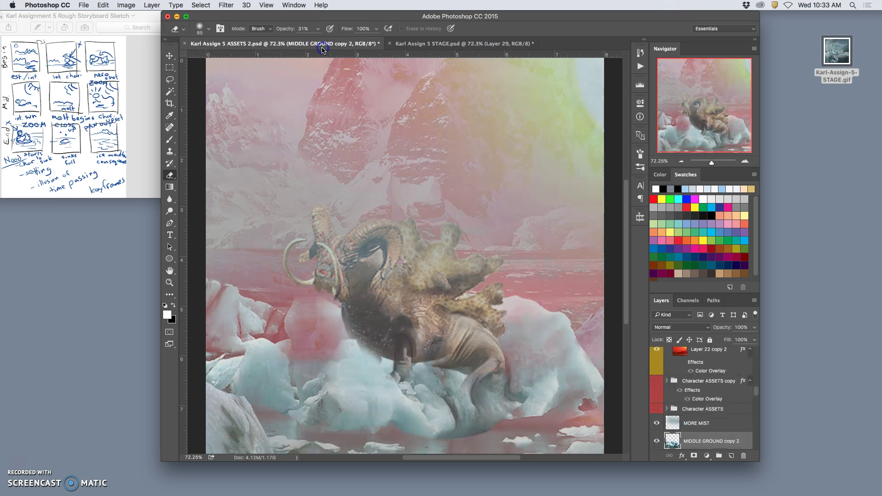
{"action": "left_click", "coordinate": [392, 44]}
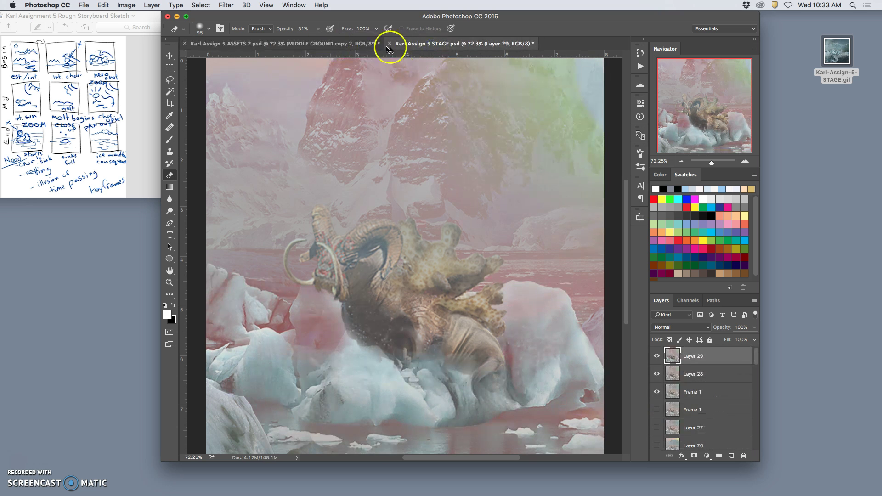
{"action": "left_click", "coordinate": [333, 45]}
{"action": "left_click", "coordinate": [464, 272]}
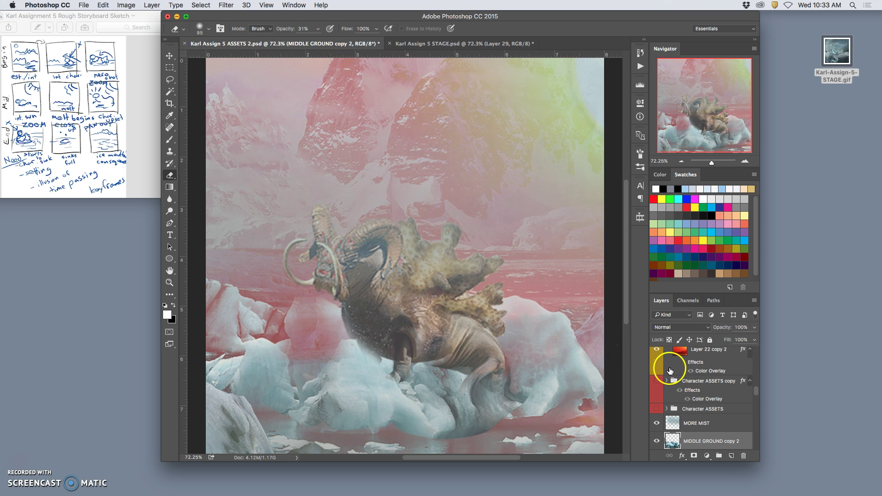
- Show the MIDDLE GROUND copy layer beneath MIDDLE GROUND copy 2 and toggle the upper layer's visibility to compare the two ice shapes
{"action": "scroll", "coordinate": [698, 382], "scroll_direction": "down", "scroll_amount": 3}
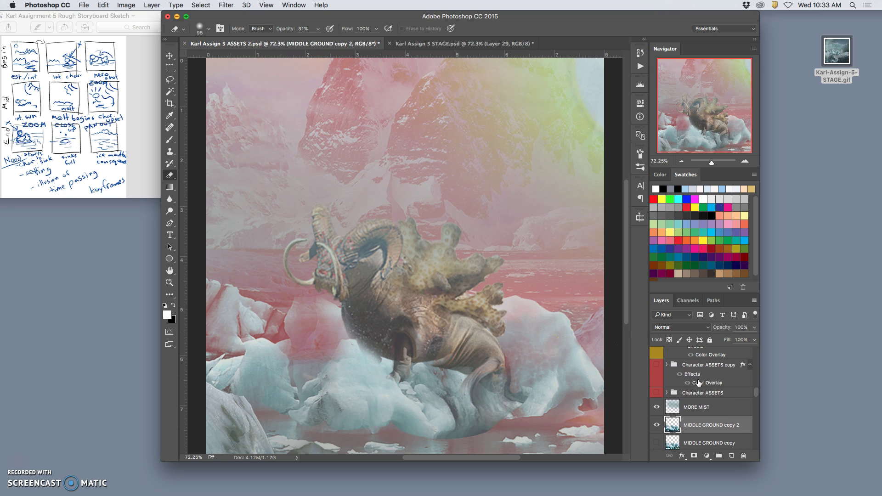
{"action": "left_click", "coordinate": [657, 443]}
{"action": "left_click", "coordinate": [682, 427]}
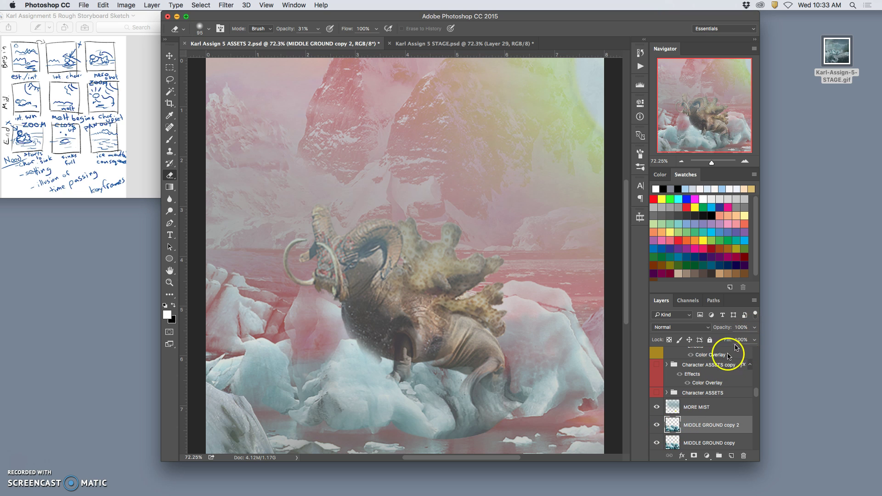
{"action": "left_click", "coordinate": [656, 424]}
{"action": "left_click", "coordinate": [656, 424]}
{"action": "left_click", "coordinate": [656, 425]}
{"action": "left_click", "coordinate": [656, 425]}
{"action": "left_click", "coordinate": [656, 425]}
{"action": "left_click", "coordinate": [657, 425]}
{"action": "left_click", "coordinate": [657, 425]}
- Set the opacity of MIDDLE GROUND copy 2 to 25% and compare the blended ice with the previous frame in STAGE
{"action": "left_click", "coordinate": [752, 328]}
{"action": "left_click_drag", "start_coordinate": [730, 340], "coordinate": [730, 341]}
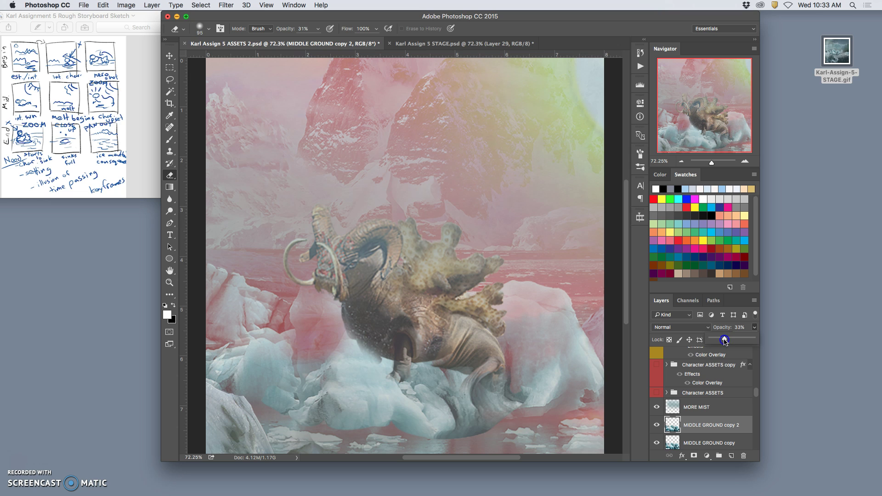
{"action": "left_click", "coordinate": [723, 343]}
{"action": "left_click", "coordinate": [427, 44]}
{"action": "left_click", "coordinate": [346, 44]}
{"action": "left_click", "coordinate": [411, 80]}
{"action": "mouse_move", "coordinate": [413, 82]}
{"action": "left_mouse_down"}
{"action": "mouse_move", "coordinate": [452, 103]}
{"action": "mouse_move", "coordinate": [465, 132]}
{"action": "mouse_move", "coordinate": [488, 129]}
{"action": "mouse_move", "coordinate": [631, 244]}
{"action": "mouse_move", "coordinate": [640, 267]}
{"action": "left_mouse_up"}
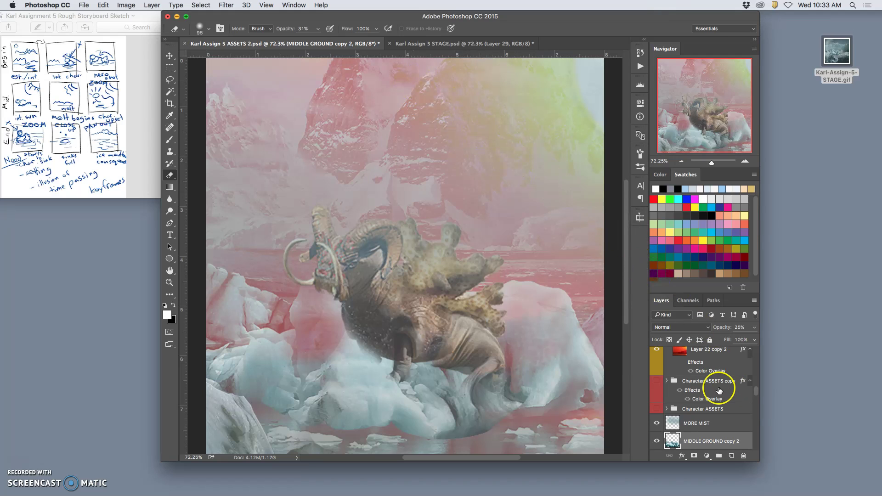
- Rotate the HEAD layer in the Character ASSETS copy 2 group by -6.46° and shift it slightly down over the body
{"action": "scroll", "coordinate": [720, 389], "scroll_direction": "down", "scroll_amount": 4}
{"action": "scroll", "coordinate": [719, 389], "scroll_direction": "up", "scroll_amount": 3}
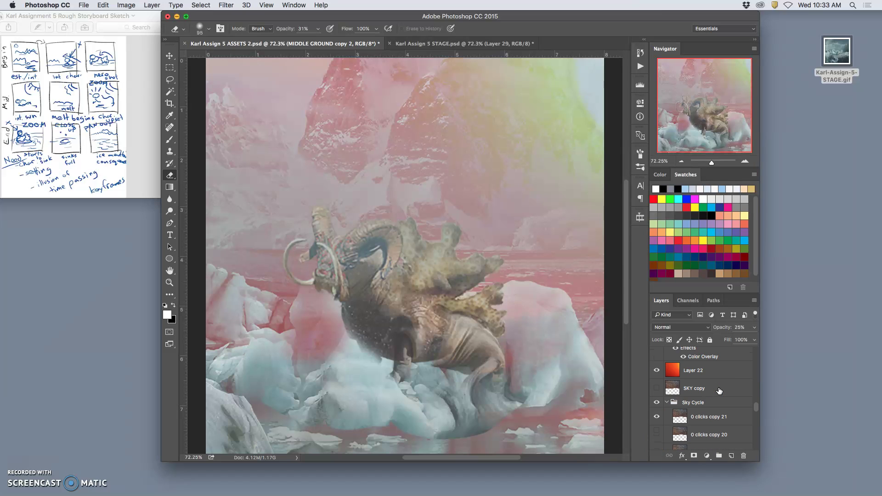
{"action": "scroll", "coordinate": [719, 390], "scroll_direction": "up", "scroll_amount": 3}
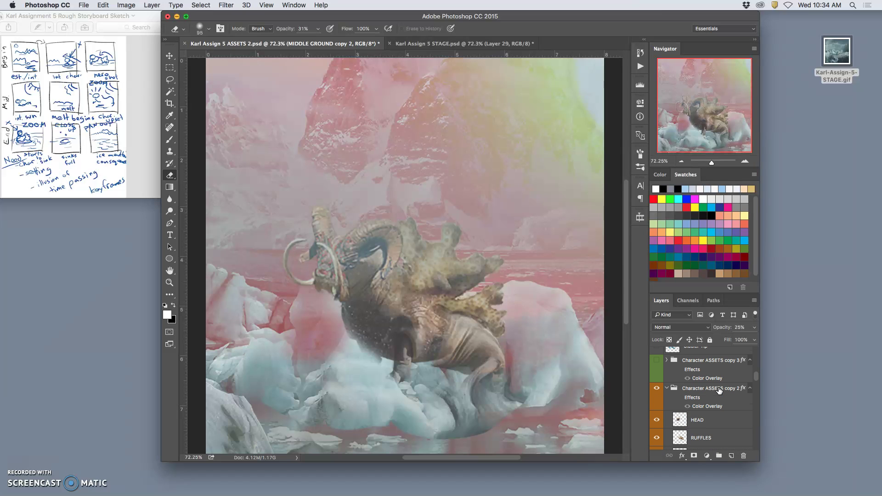
{"action": "left_click", "coordinate": [687, 419]}
{"action": "key", "text": "ctrl+t"}
{"action": "left_click_drag", "start_coordinate": [409, 200], "coordinate": [402, 191]}
{"action": "mouse_move", "coordinate": [382, 247]}
{"action": "left_mouse_down"}
{"action": "mouse_move", "coordinate": [373, 242]}
{"action": "mouse_move", "coordinate": [376, 254]}
{"action": "left_mouse_up"}
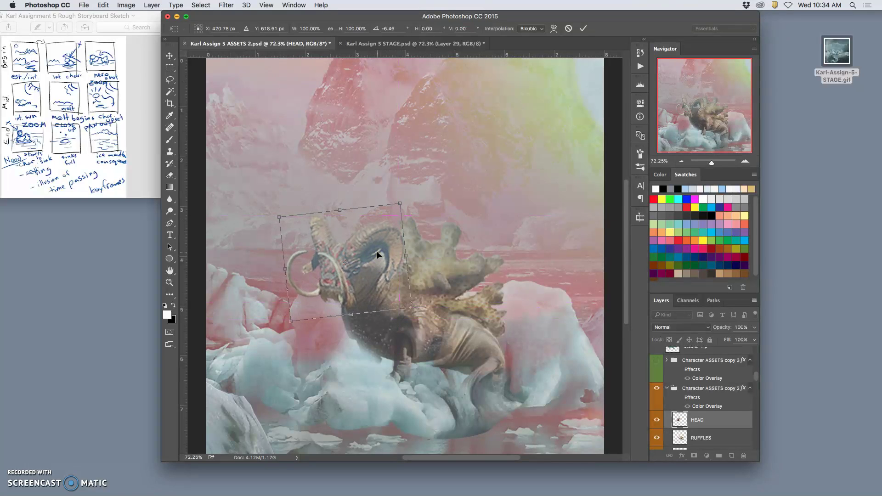
{"action": "key", "text": "Return"}
{"action": "key", "text": "e"}
- Move the character's RUFFLES, TAIL and FRONT LEG layers together slightly down and right, and nudge the TORSO layer the same way
{"action": "left_click", "coordinate": [699, 419]}
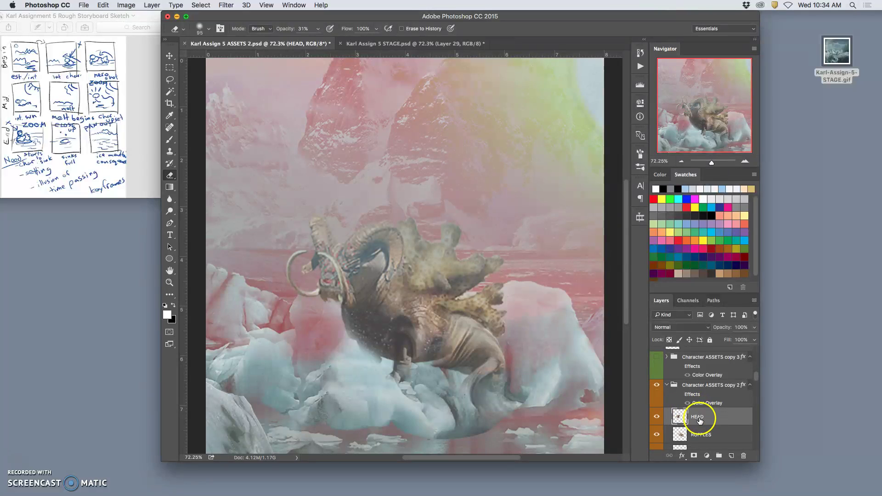
{"action": "scroll", "coordinate": [699, 420], "scroll_direction": "down", "scroll_amount": 1}
{"action": "left_click", "coordinate": [698, 424]}
{"action": "scroll", "coordinate": [698, 423], "scroll_direction": "down", "scroll_amount": 4}
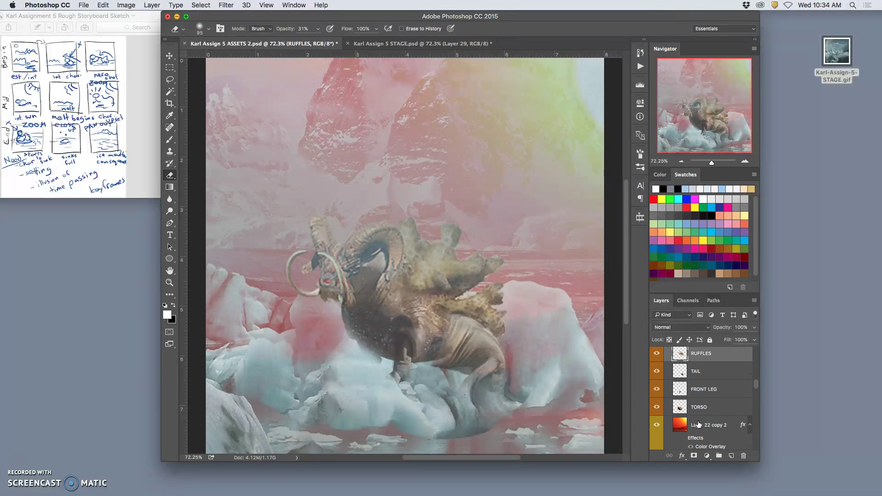
{"action": "left_click", "coordinate": [697, 390], "text": "shift"}
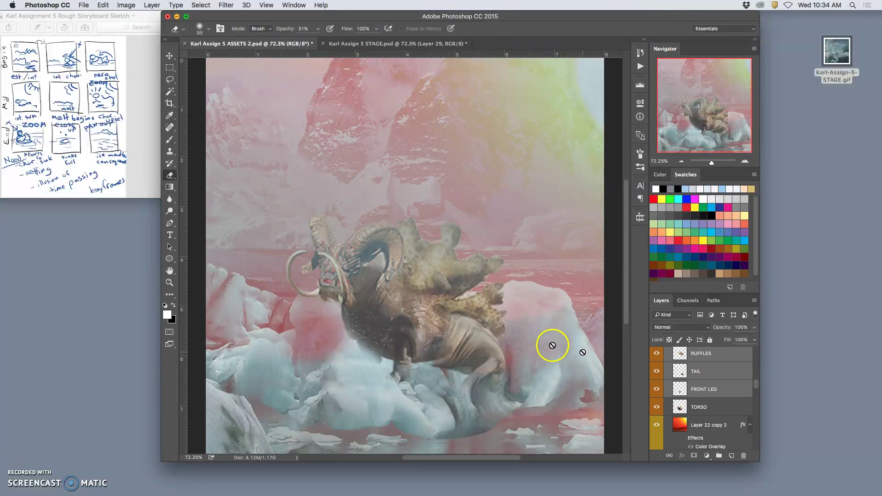
{"action": "left_click", "coordinate": [169, 56]}
{"action": "left_click_drag", "start_coordinate": [407, 301], "coordinate": [412, 305]}
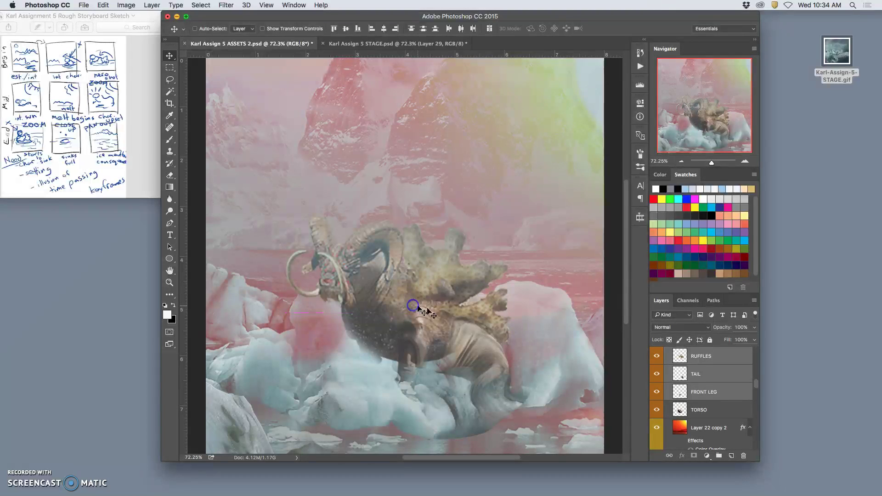
{"action": "left_click", "coordinate": [698, 409]}
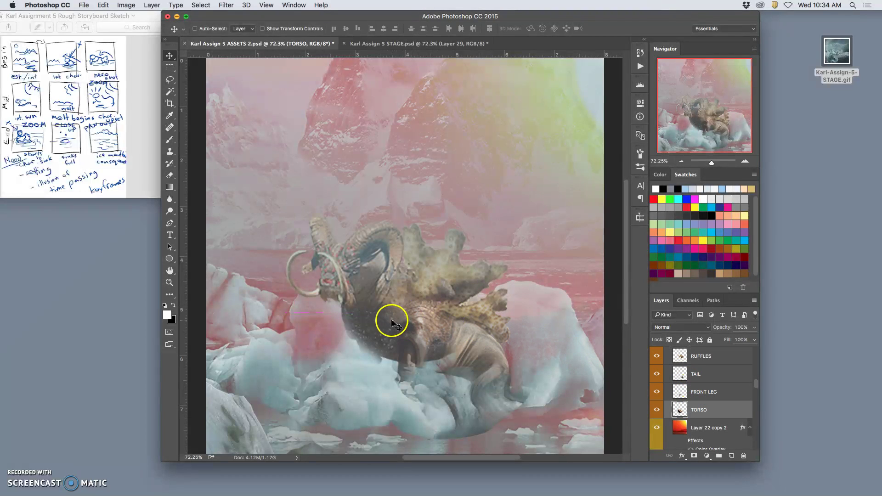
{"action": "left_click_drag", "start_coordinate": [385, 324], "coordinate": [386, 326]}
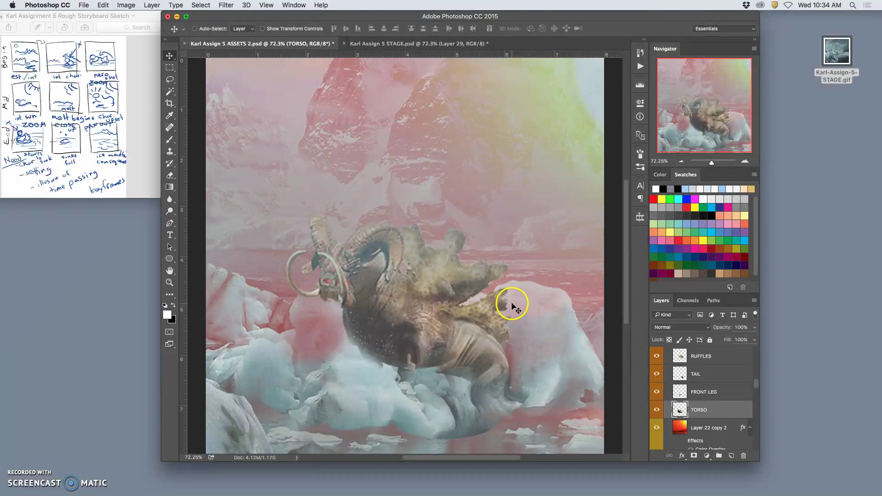
- Rotate the character's TAIL layer slightly clockwise and compare the new pose with the previous frame in STAGE
{"action": "left_click", "coordinate": [701, 378]}
{"action": "key", "text": "ctrl+t"}
{"action": "left_click_drag", "start_coordinate": [528, 305], "coordinate": [528, 315]}
{"action": "key", "text": "Return"}
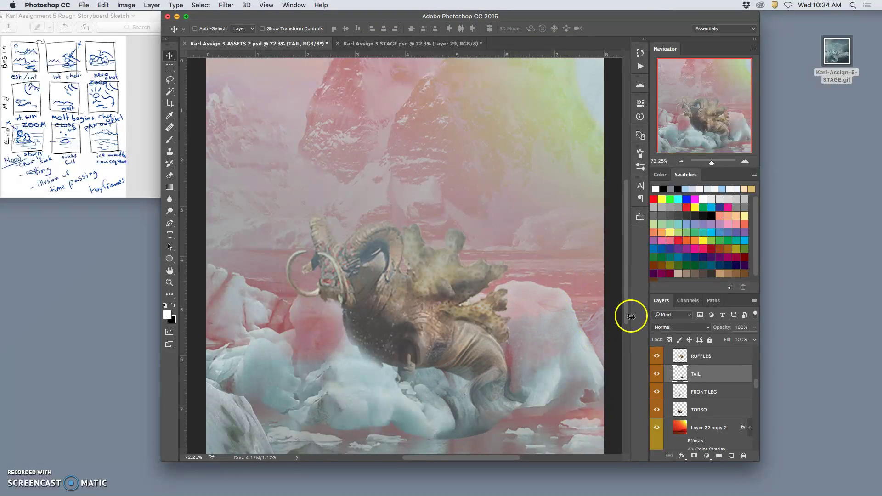
{"action": "left_click", "coordinate": [424, 43]}
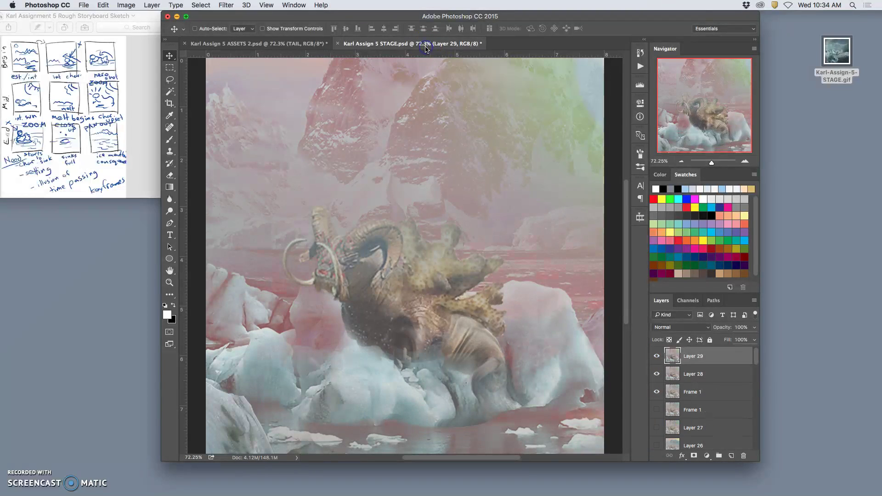
{"action": "left_click", "coordinate": [305, 45]}
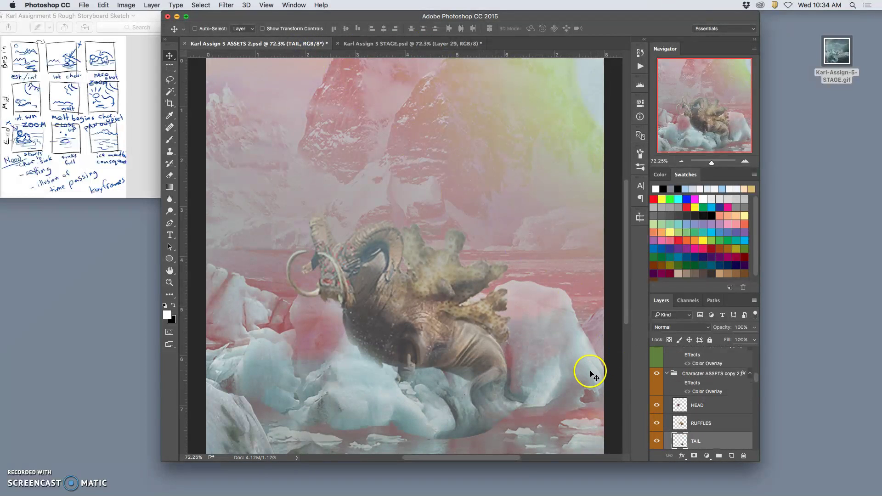
- Merge all visible ASSETS 2 layers into a new layer above Layer 17 copy and paste a copy of the whole image into STAGE
{"action": "scroll", "coordinate": [686, 393], "scroll_direction": "up", "scroll_amount": 10}
{"action": "left_click", "coordinate": [689, 358]}
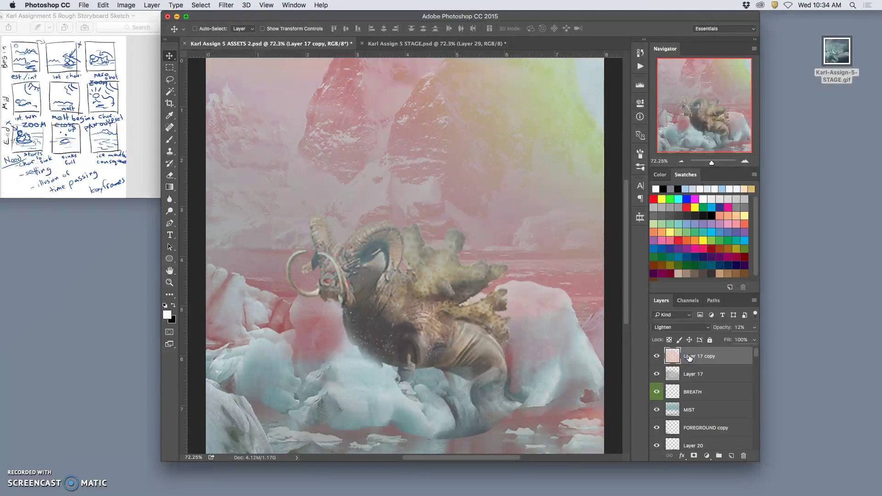
{"action": "left_click", "coordinate": [156, 7]}
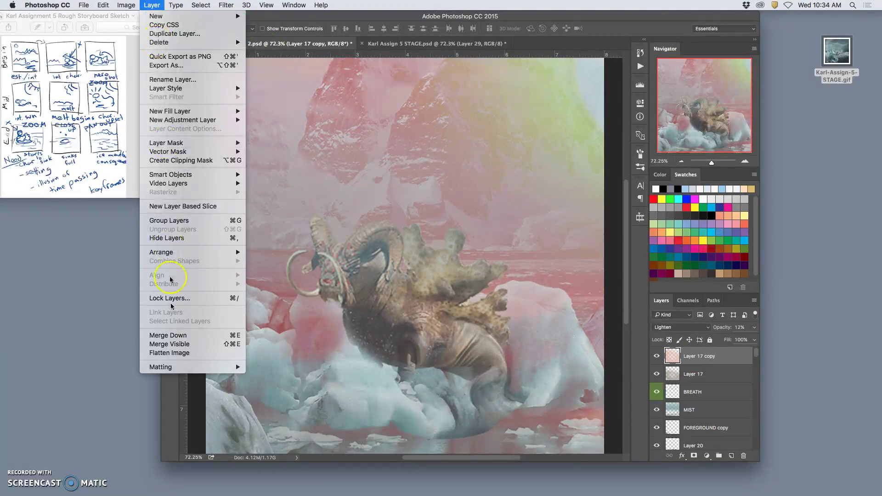
{"action": "left_click", "coordinate": [178, 347], "text": "alt"}
{"action": "key", "text": "super+a"}
{"action": "left_click", "coordinate": [404, 43]}
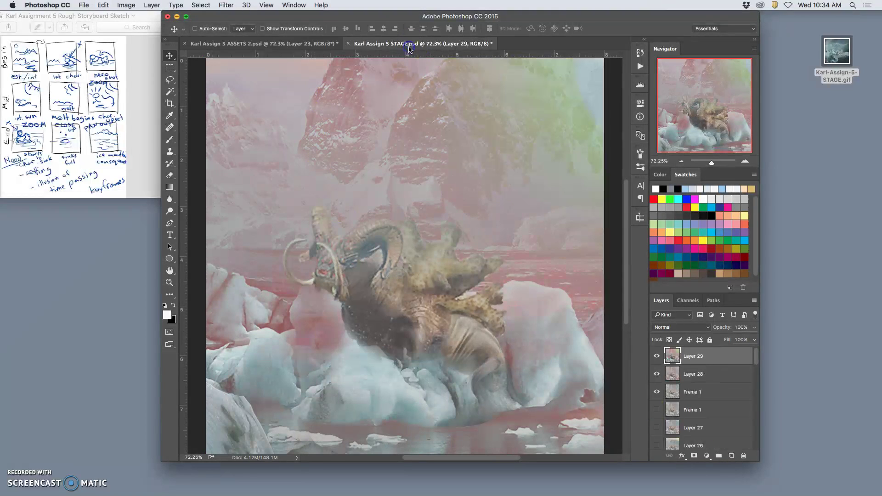
{"action": "key", "text": "super+v"}
{"action": "left_click", "coordinate": [494, 332]}
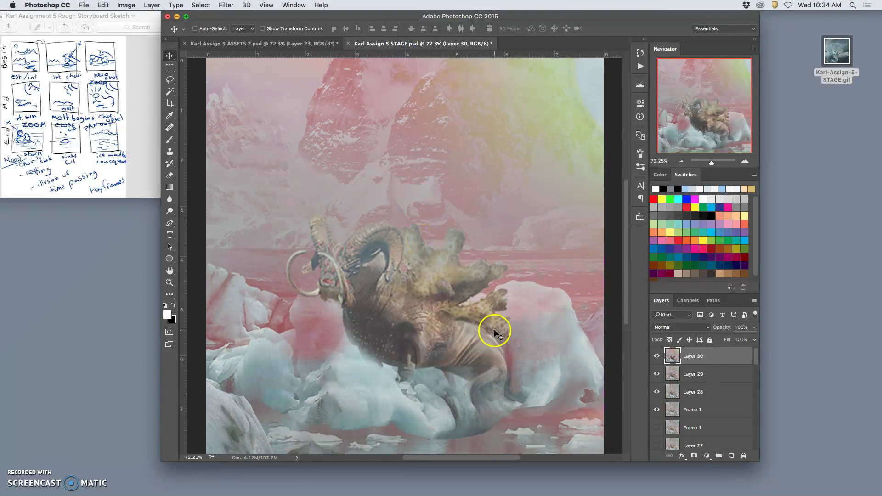
- Delete the merged Layer 23 in ASSETS 2 and lower the opacity of Layer 17 copy to 4%
{"action": "left_click", "coordinate": [275, 44]}
{"action": "left_click", "coordinate": [673, 356]}
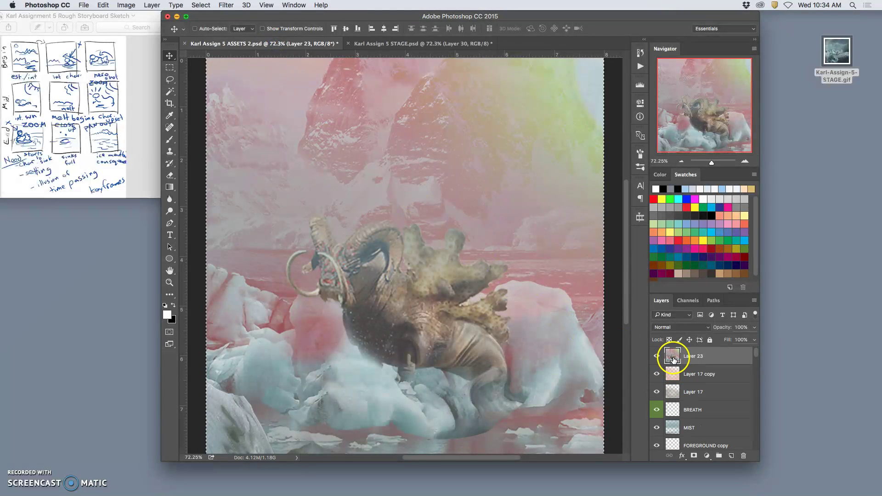
{"action": "key", "text": "Delete"}
{"action": "left_click", "coordinate": [753, 327]}
{"action": "left_click_drag", "start_coordinate": [723, 342], "coordinate": [711, 342]}
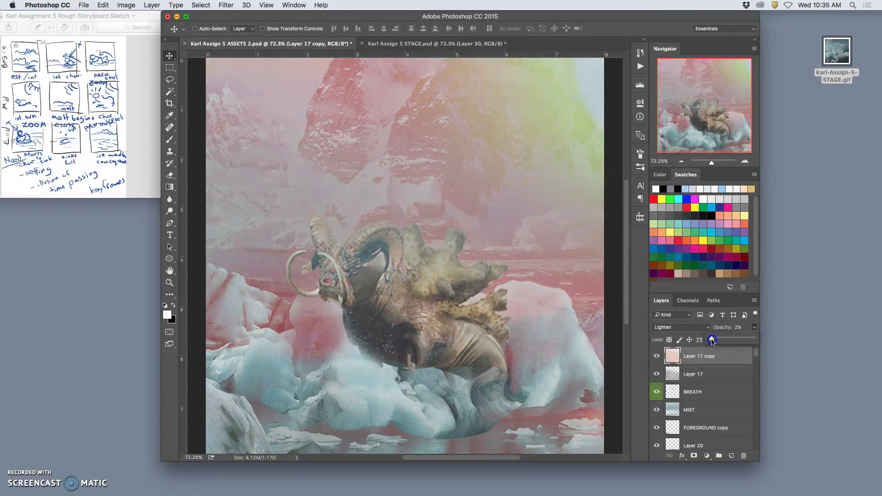
{"action": "left_click_drag", "start_coordinate": [713, 339], "coordinate": [713, 340]}
- Set the opacity of the orange Layer 22 copy 2 below the character's TORSO to 88%
{"action": "scroll", "coordinate": [716, 421], "scroll_direction": "down", "scroll_amount": 2}
{"action": "scroll", "coordinate": [717, 422], "scroll_direction": "down", "scroll_amount": 5}
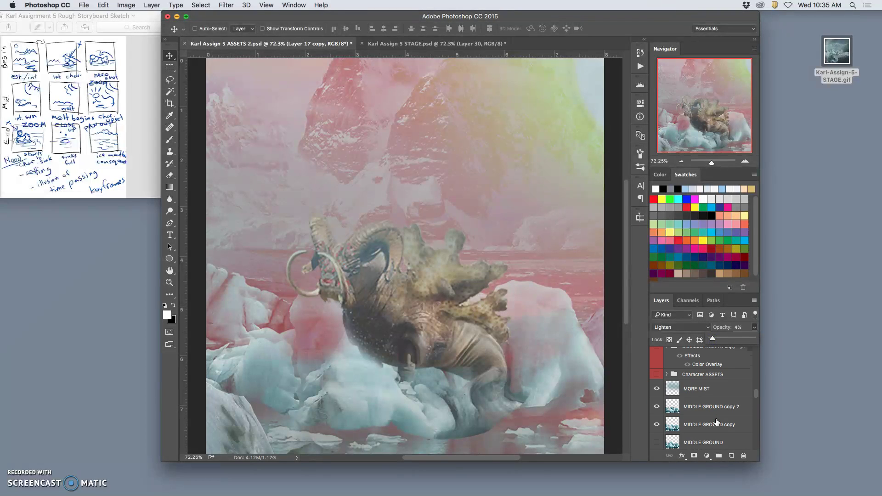
{"action": "left_click", "coordinate": [715, 415]}
{"action": "left_click", "coordinate": [713, 396]}
{"action": "left_click", "coordinate": [753, 327]}
{"action": "left_click_drag", "start_coordinate": [746, 340], "coordinate": [749, 338]}
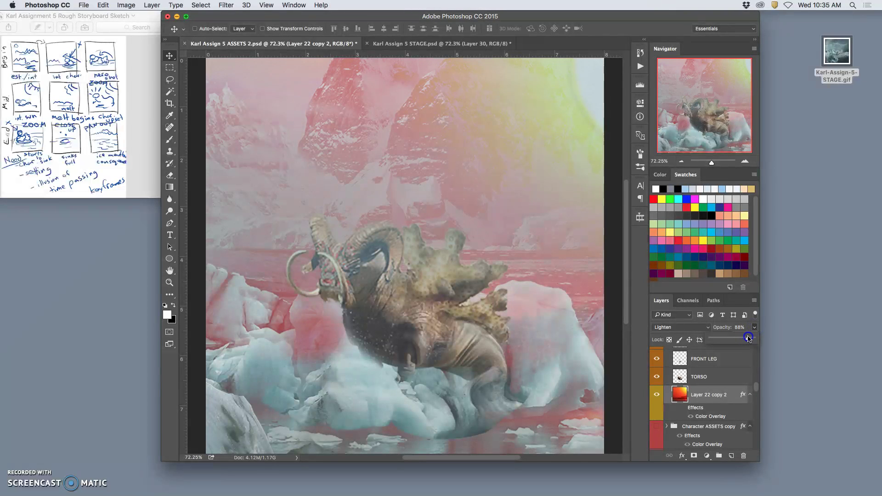